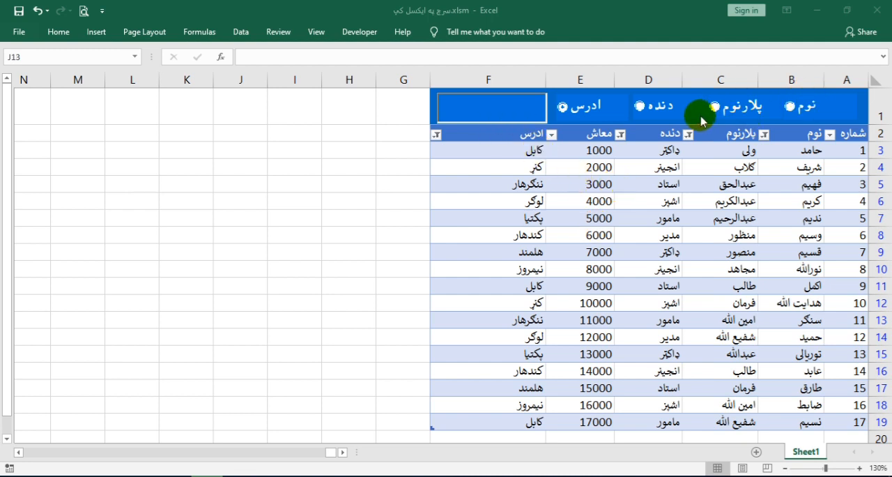
Set the search criterion to نوم, filter the table for "فه", and clear the search text
left_click(789, 107)
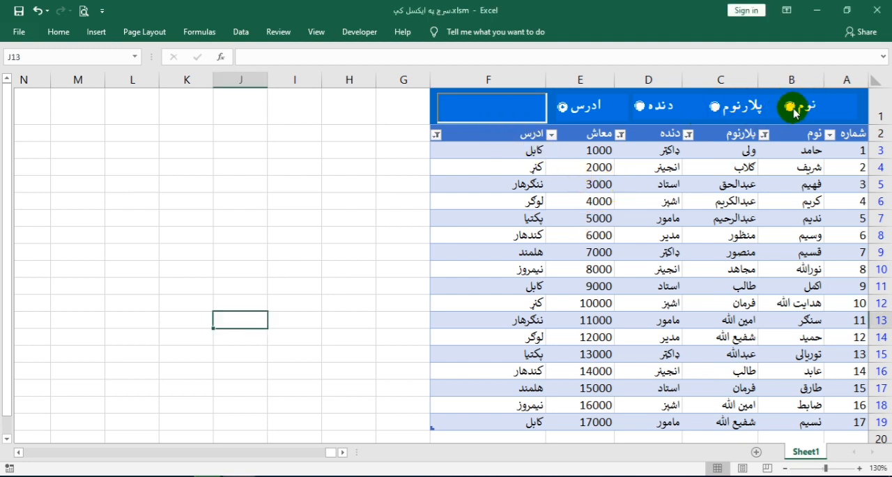
left_click(519, 118)
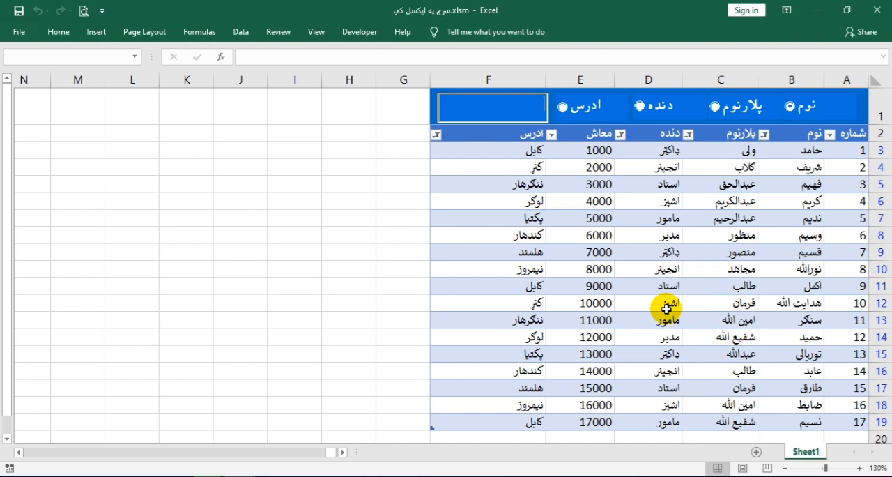
type("فخ")
key("BackSpace")
type("ه")
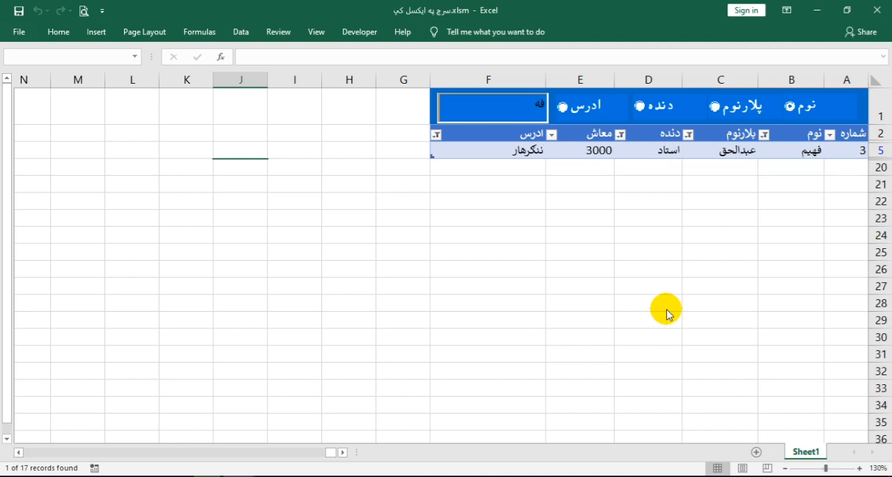
key("BackSpace")
key("BackSpace")
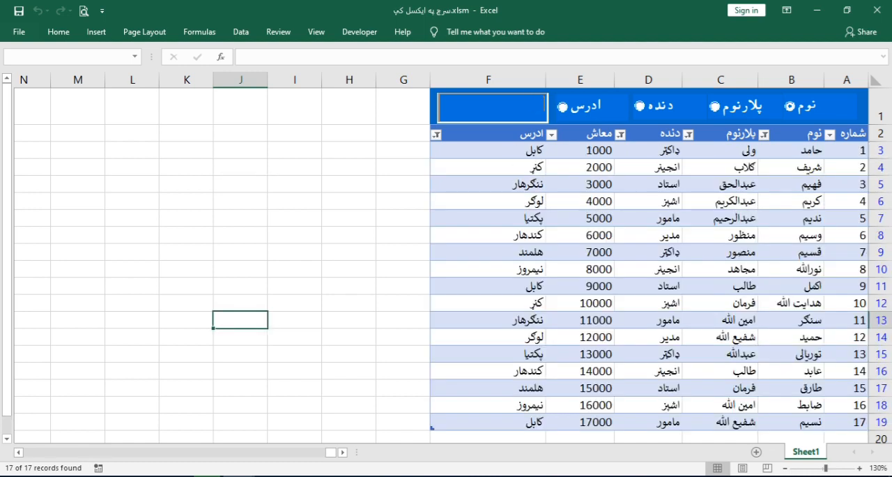
Search the نوم column for "کر" and for "اک", clearing the search text after each
type("کر")
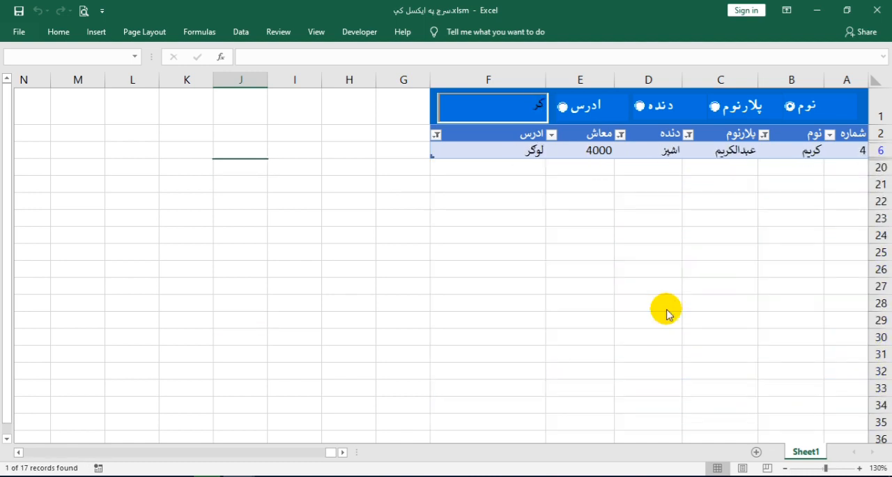
key("BackSpace")
key("BackSpace")
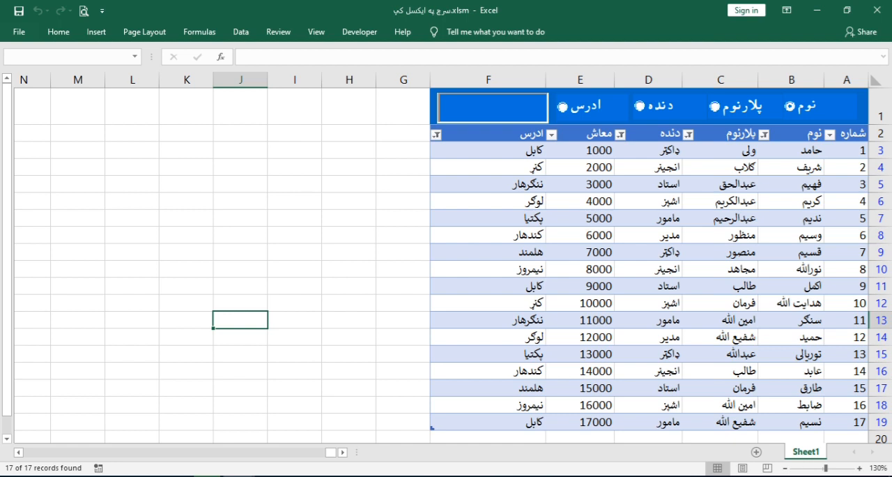
type("اک")
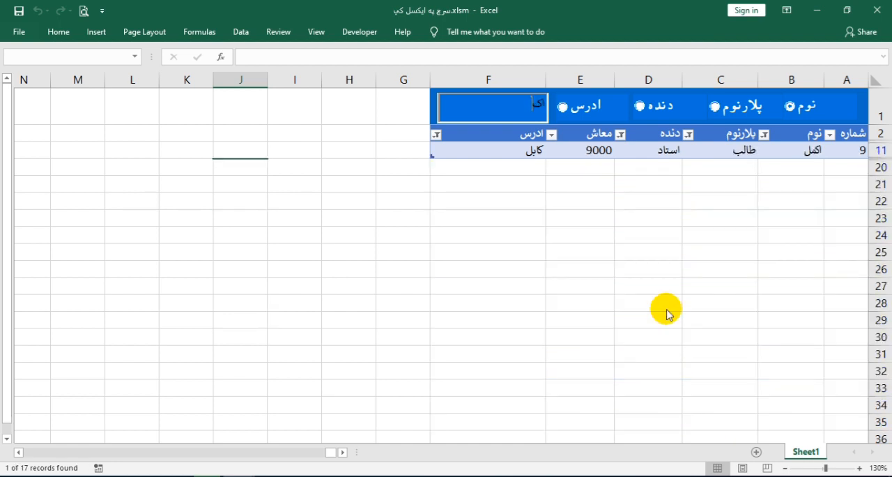
key("BackSpace")
key("BackSpace")
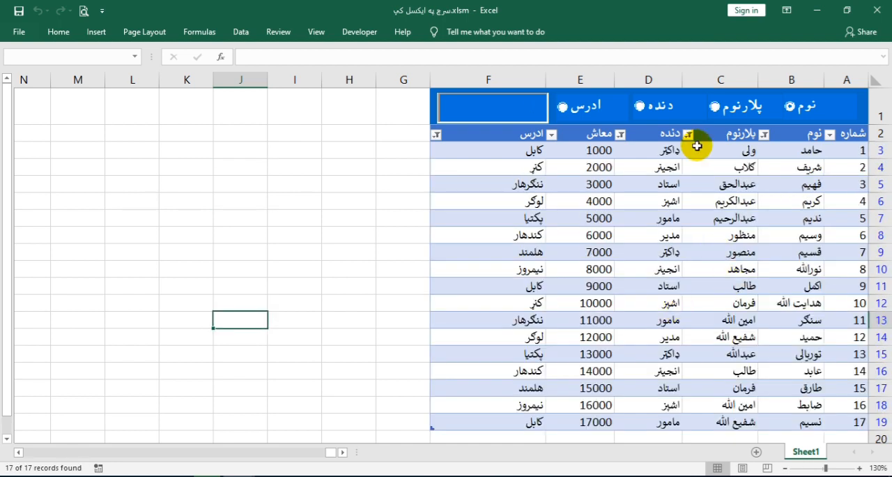
Switch the search criterion to پلارنوم, filter the table for "فر", and clear the search text
left_click(714, 107)
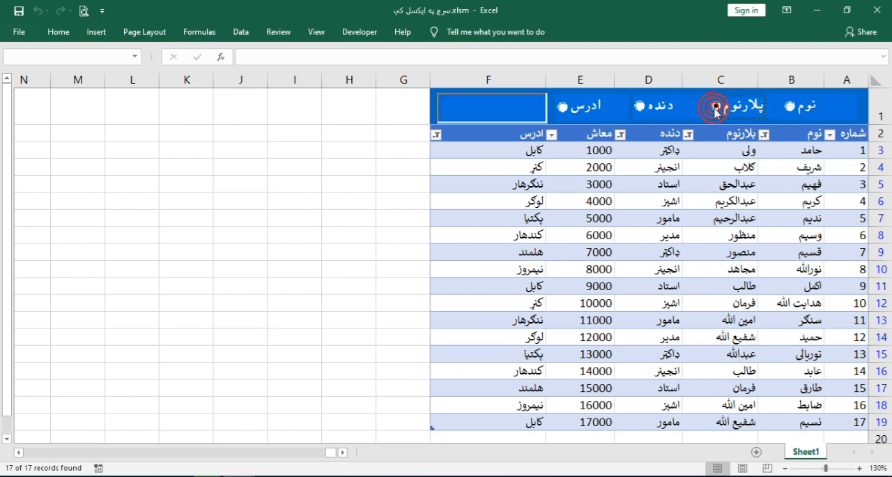
left_click(483, 105)
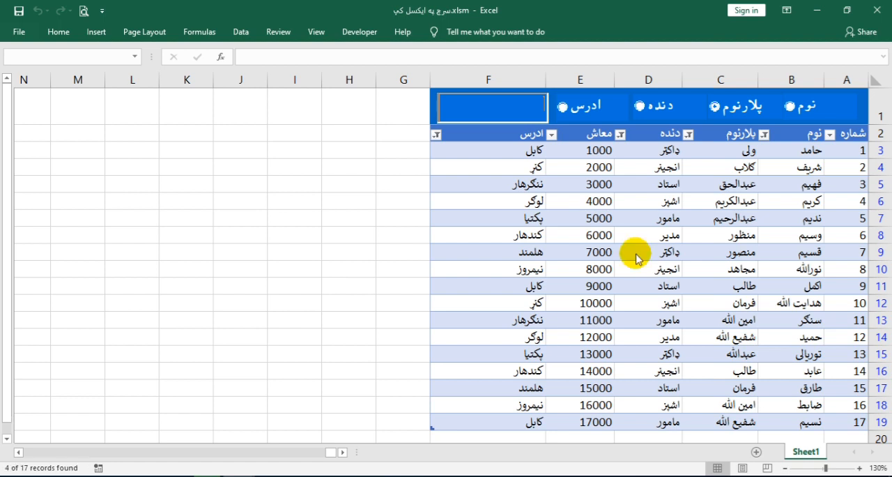
type("فر")
key("BackSpace")
key("BackSpace")
key("BackSpace")
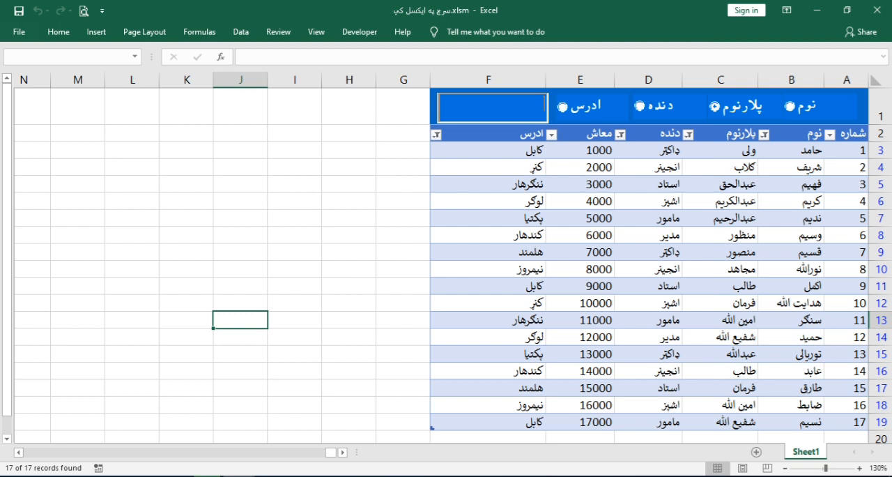
Search the پلارنوم column for "منص" and clear the search text
type("منص")
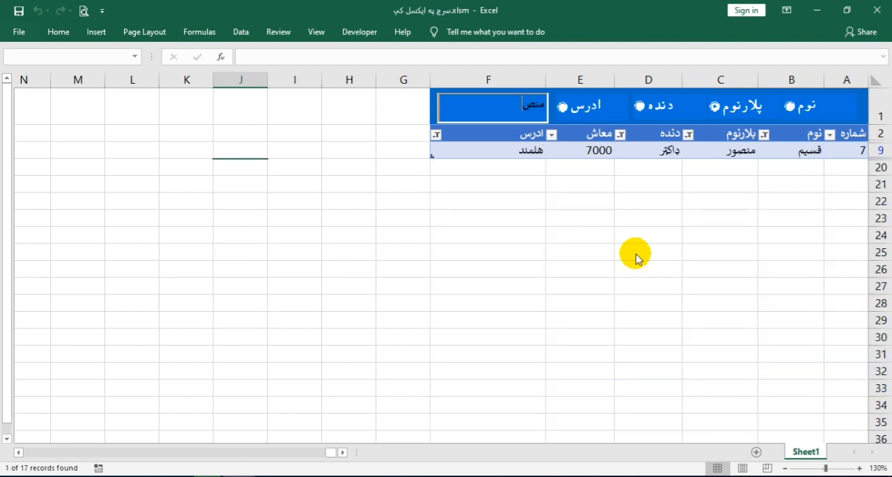
key("BackSpace")
key("BackSpace")
key("BackSpace")
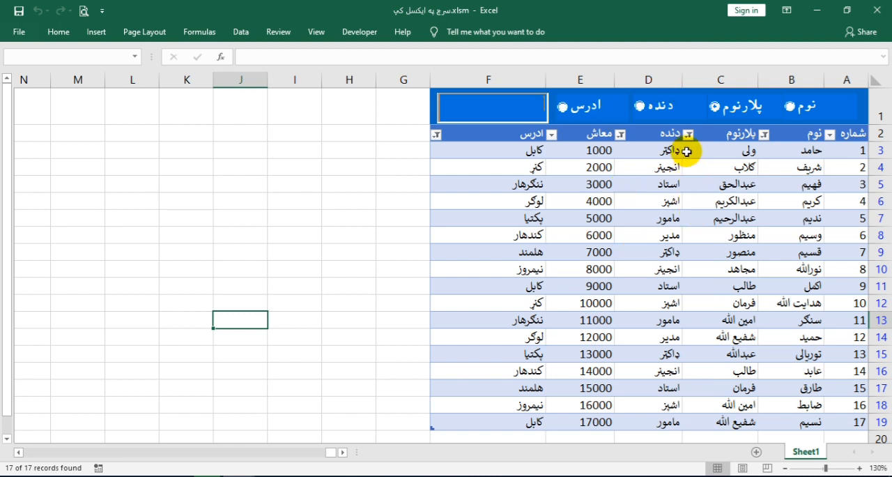
Switch the search criterion to دنده, filter the table for "ان", and clear the search text
left_click(467, 110)
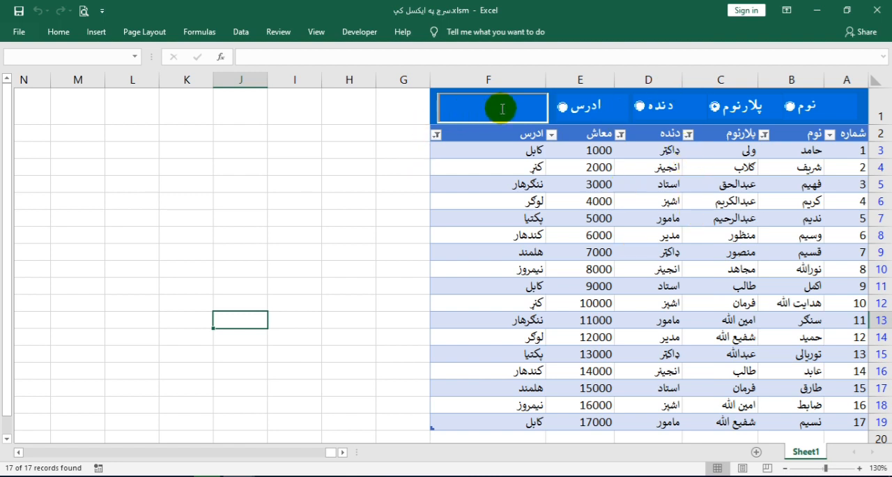
left_click(667, 110)
left_click(519, 107)
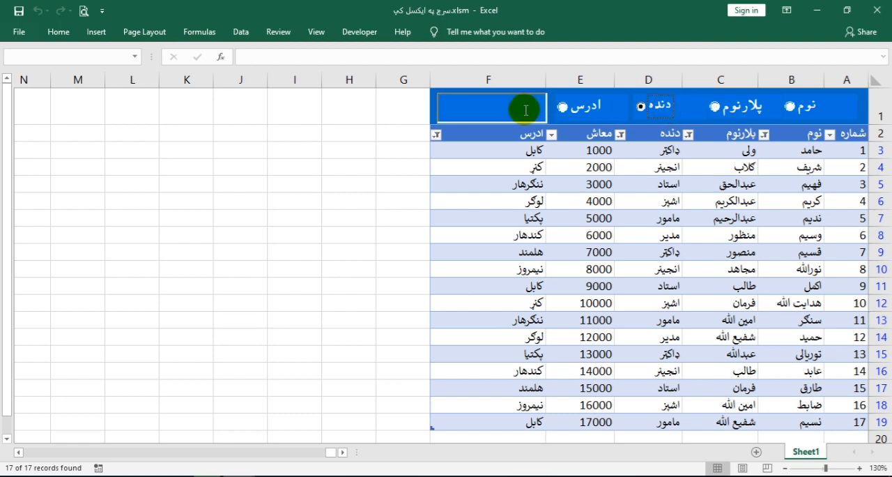
left_click(515, 104)
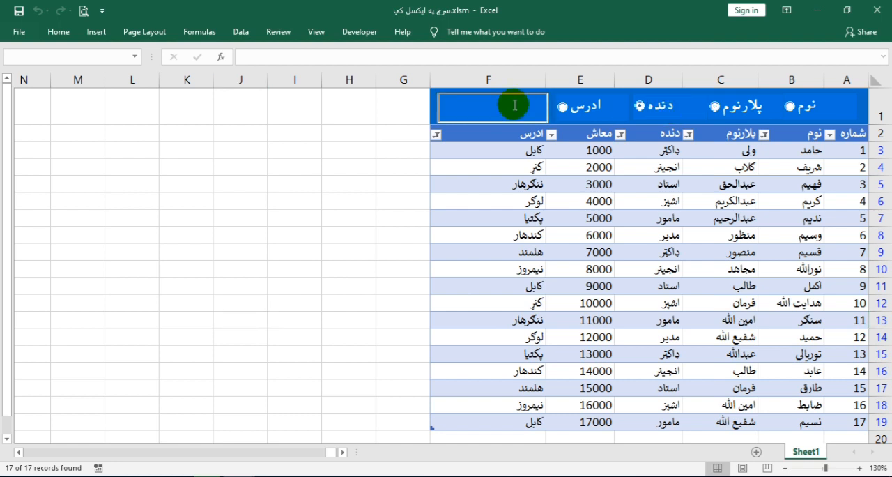
type("ان")
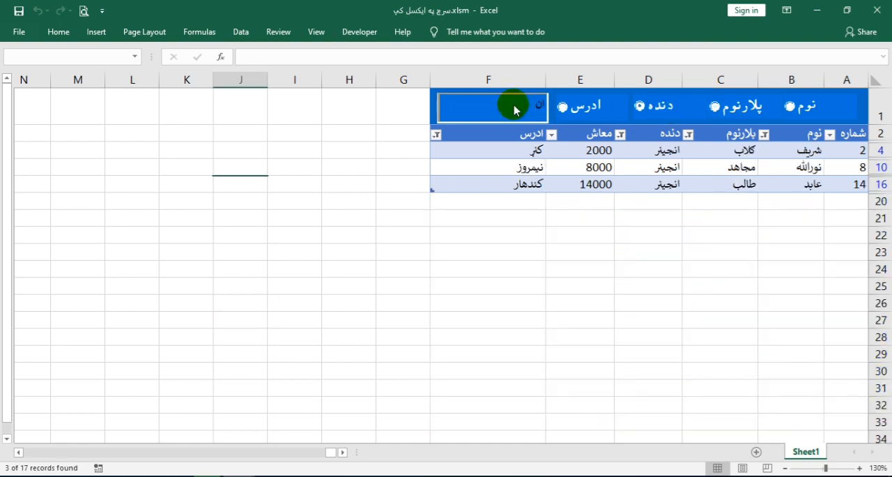
key("BackSpace")
key("BackSpace")
Search the دنده column for "اس" and for "اش", clearing the search text after each
type("اس")
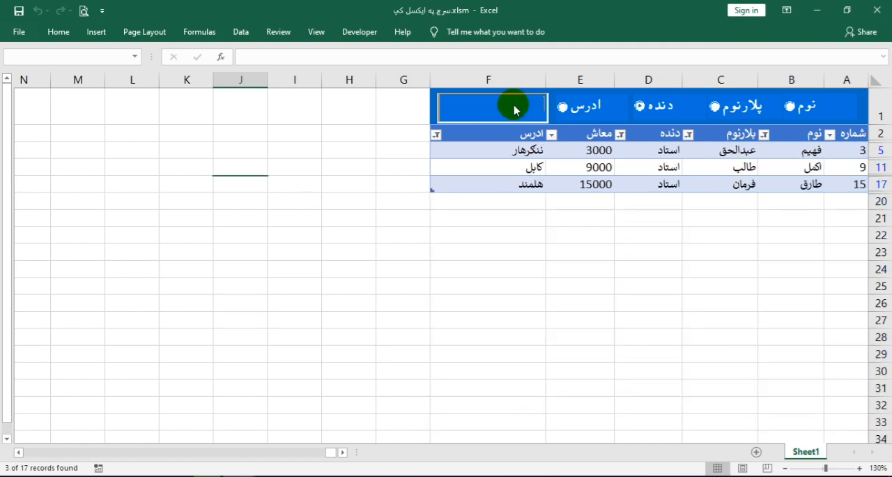
key("BackSpace")
key("BackSpace")
key("BackSpace")
key("BackSpace")
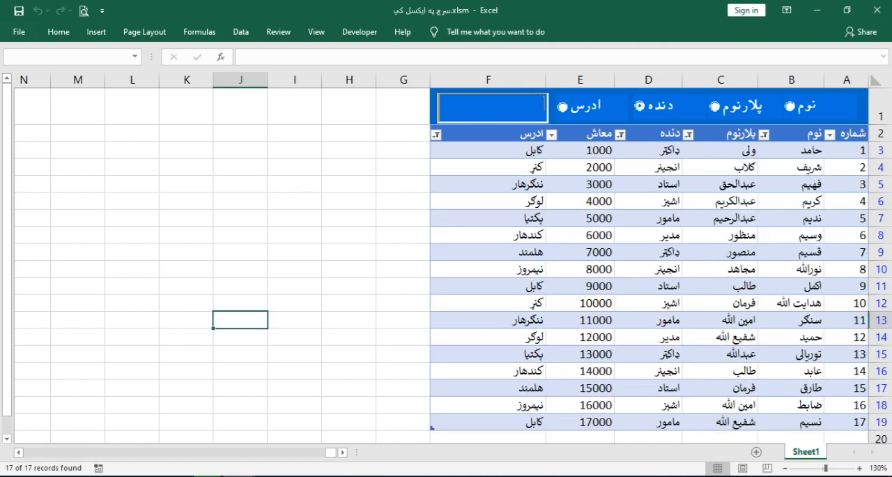
type("اش")
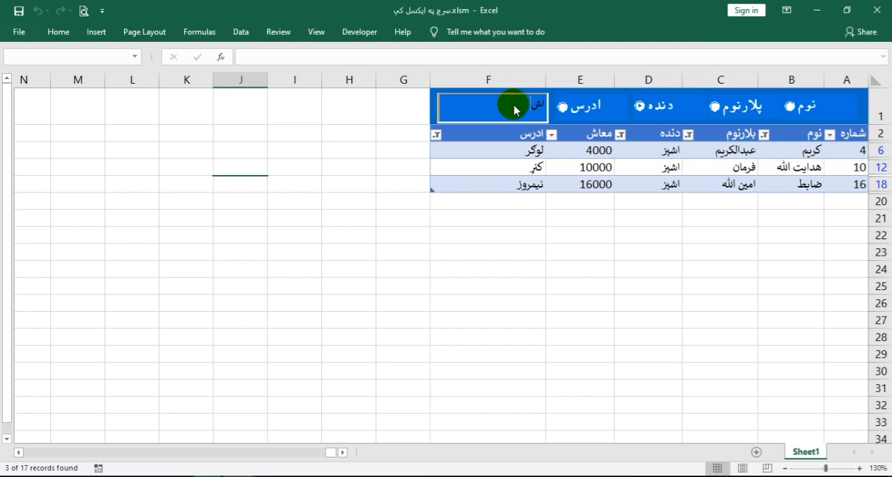
key("BackSpace")
key("BackSpace")
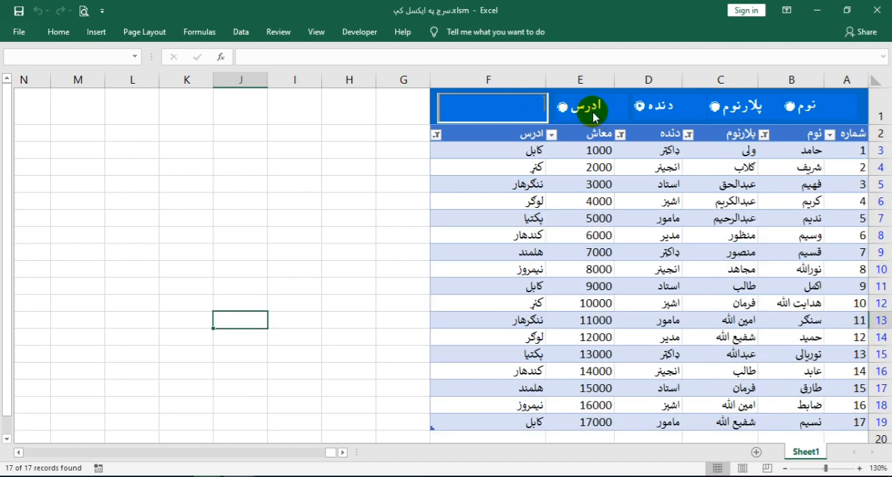
Switch the search criterion to ادرس, filter the table for "کاب", and clear the search text
left_click(593, 117)
left_click(519, 112)
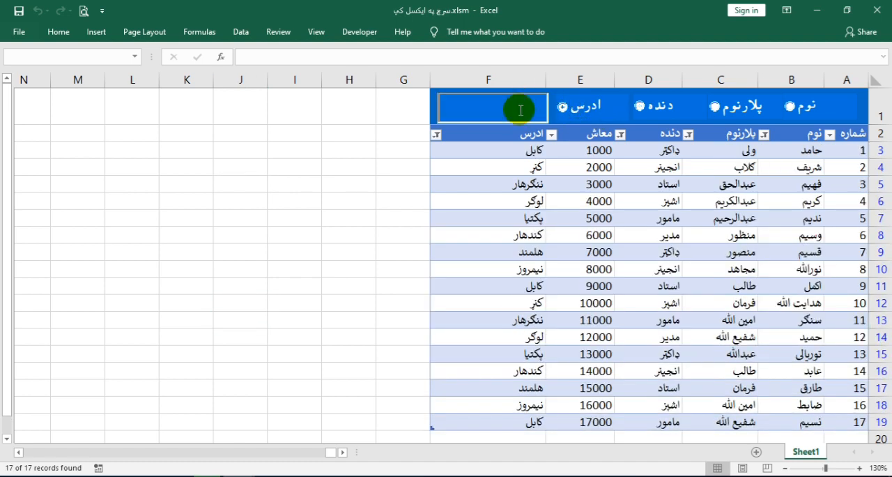
type("کاب")
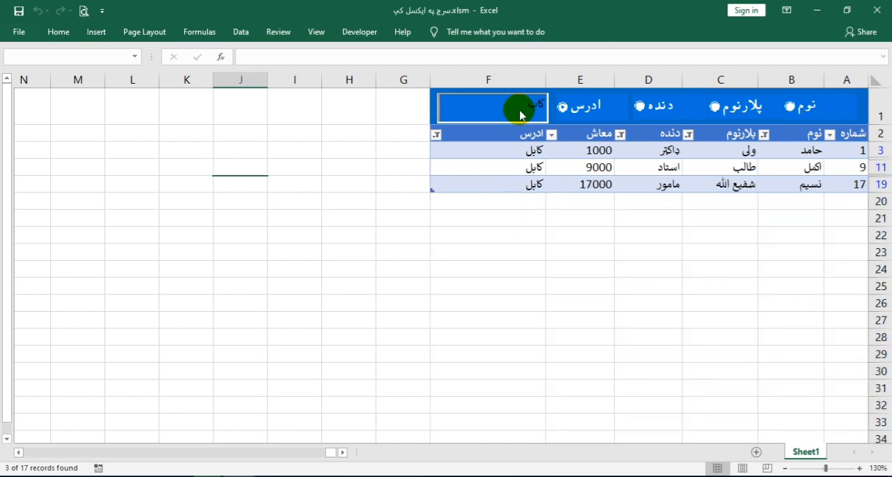
key("BackSpace")
key("BackSpace")
Search the ادرس column for "نن" and for "لو", clearing the search text after each
type("نن")
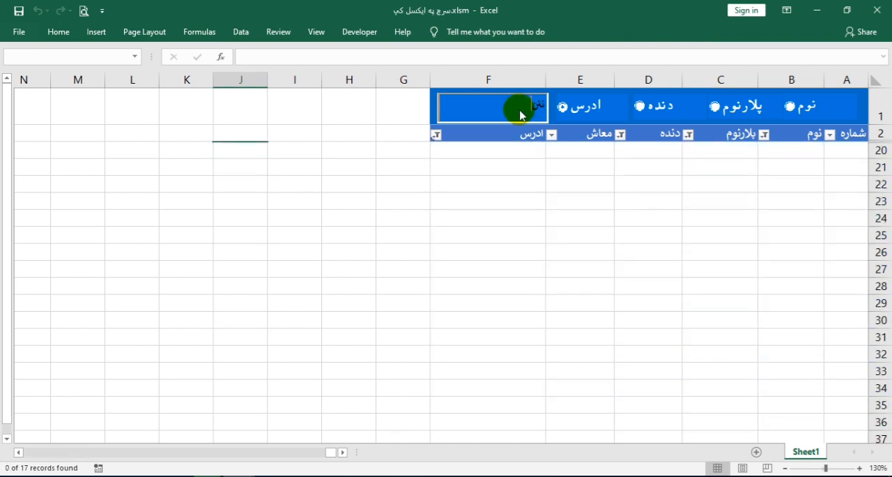
key("BackSpace")
key("BackSpace")
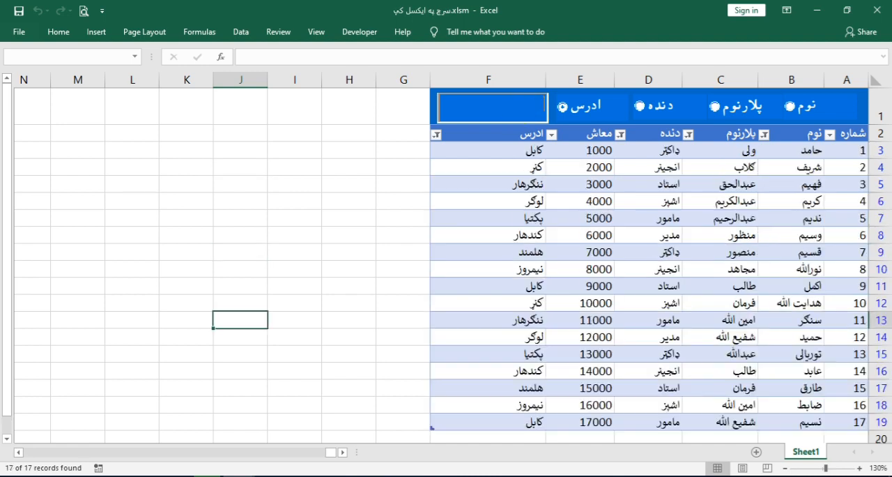
type("لو")
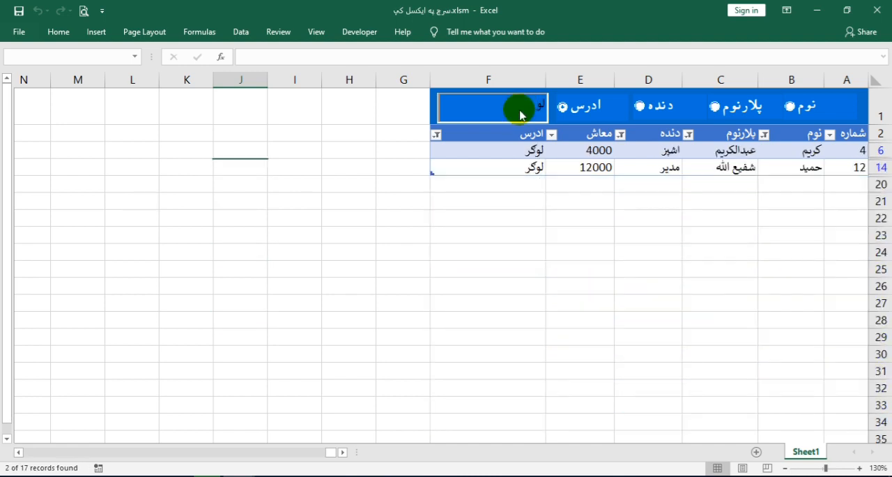
key("BackSpace")
key("BackSpace")
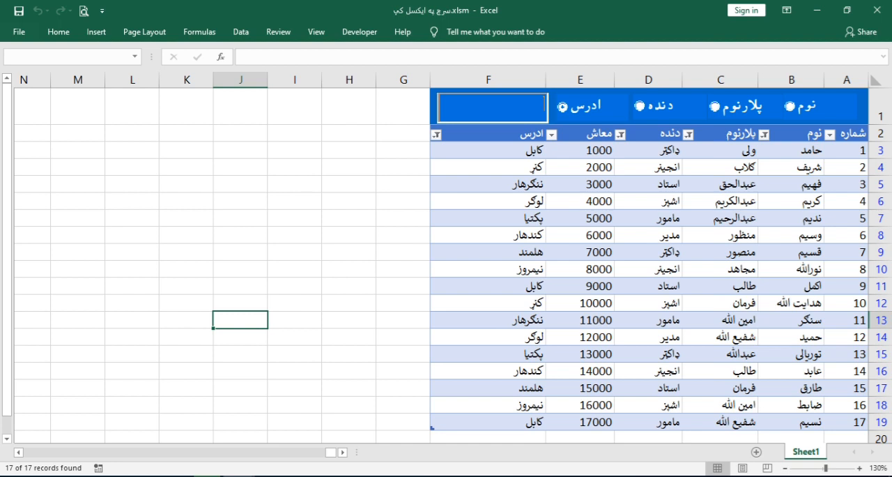
Add a new row at the end of the table and enter 18 in its شماره column
left_click(500, 423)
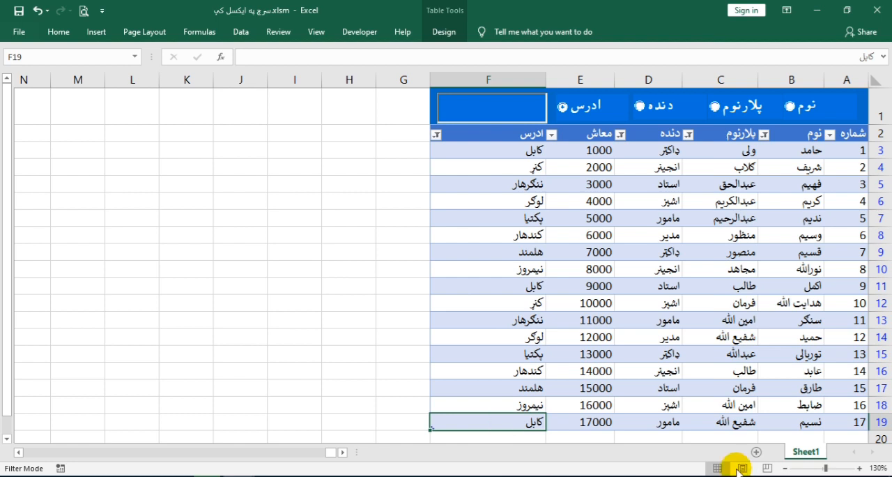
key("Tab")
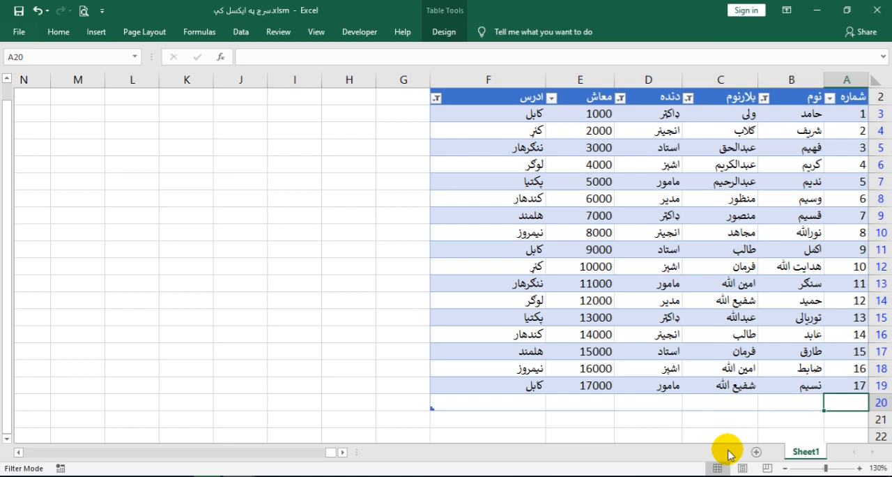
type("18")
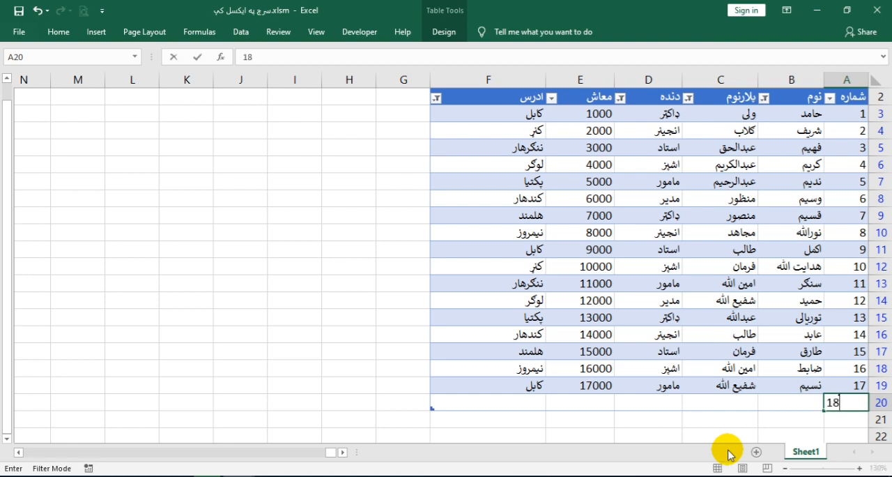
key("Tab")
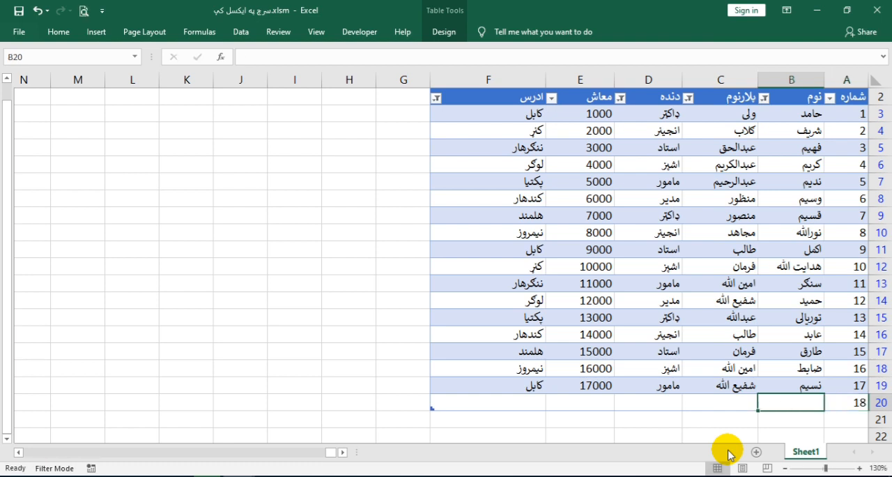
Enter the person's name in the نوم column and the father's name in the پلارنوم column of row 20
type("جاوید")
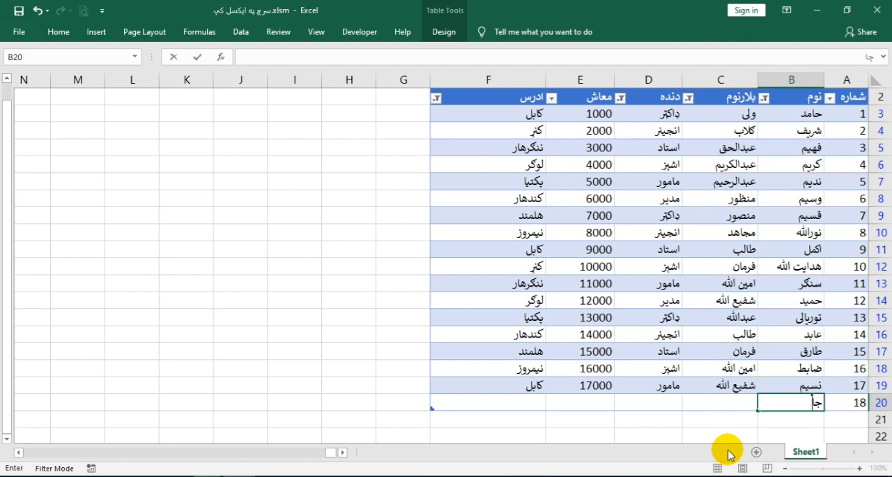
key("Tab")
type("خان")
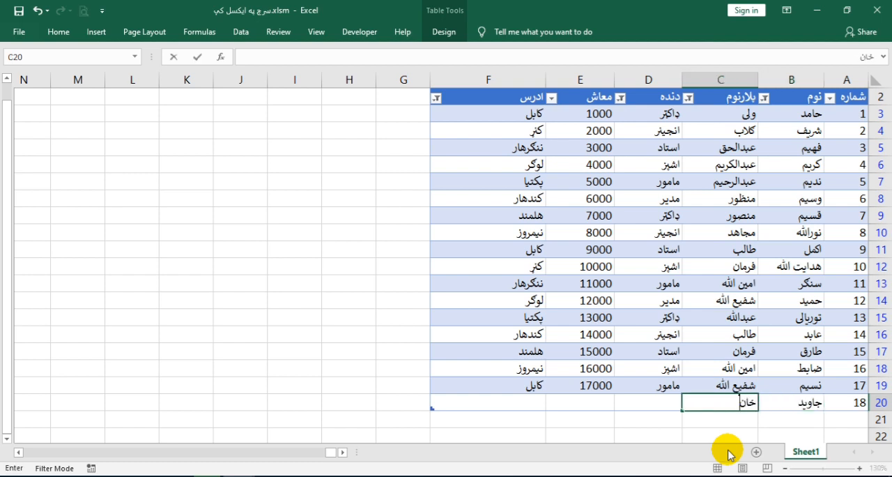
key("Tab")
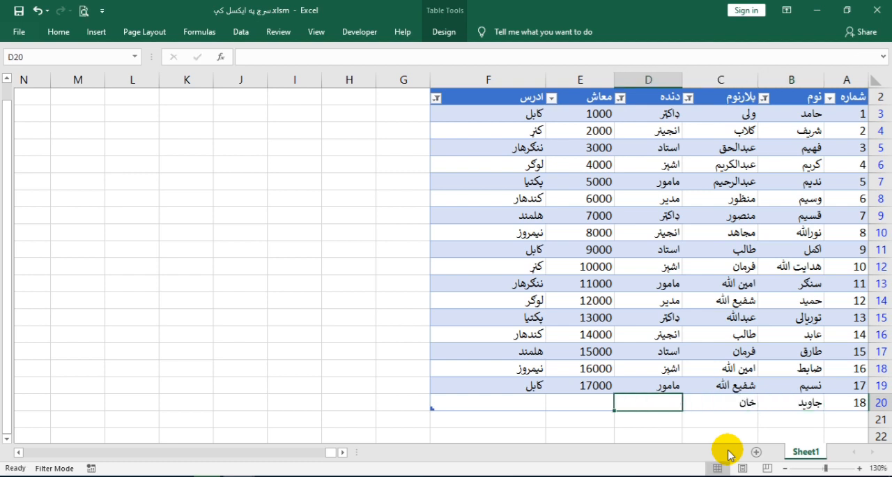
Complete the record in row 20 with استاد in the دنده column, 4566 in معاش and کابل in ادرس
type("ات")
key("BackSpace")
type("ستاد")
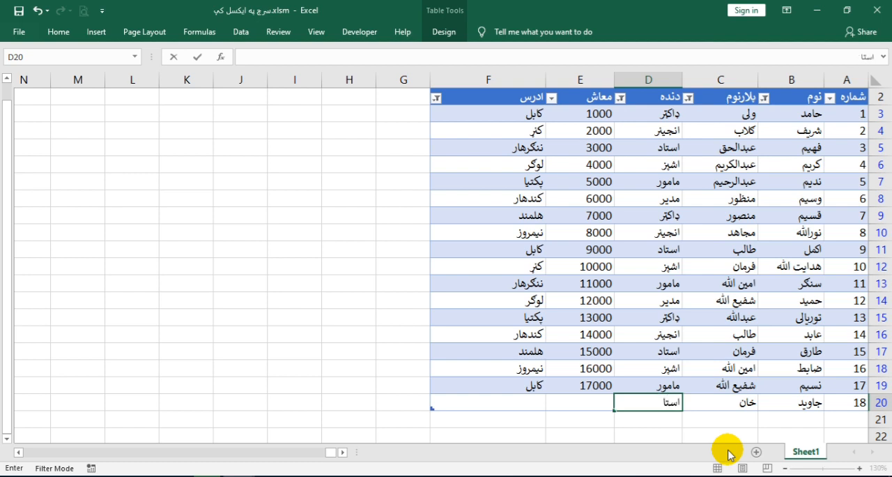
key("Tab")
type("4566")
key("Tab")
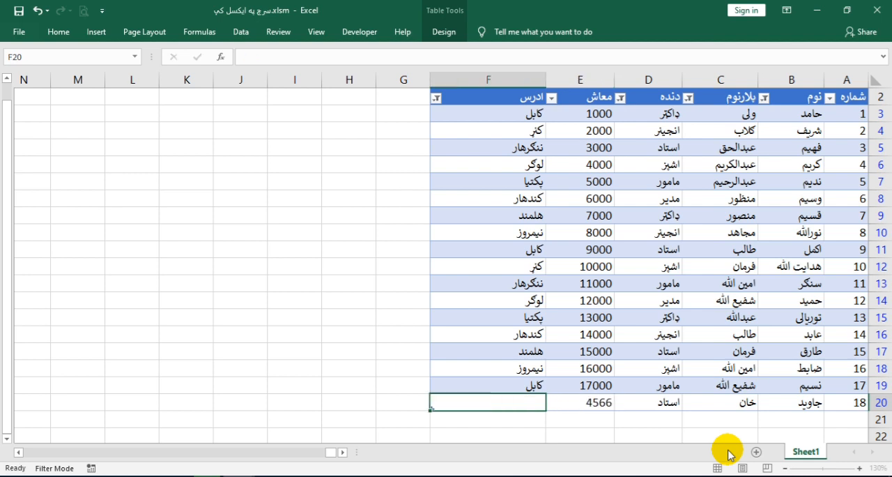
type("کا")
key("Return")
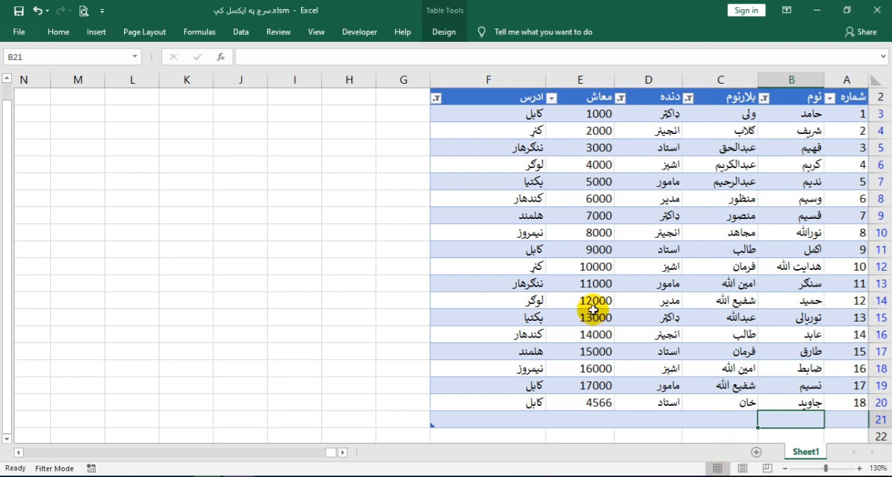
Switch the search criterion to نوم, filter the table for "ج", and clear the search text
scroll(593, 311, "up", 1)
left_click(487, 113)
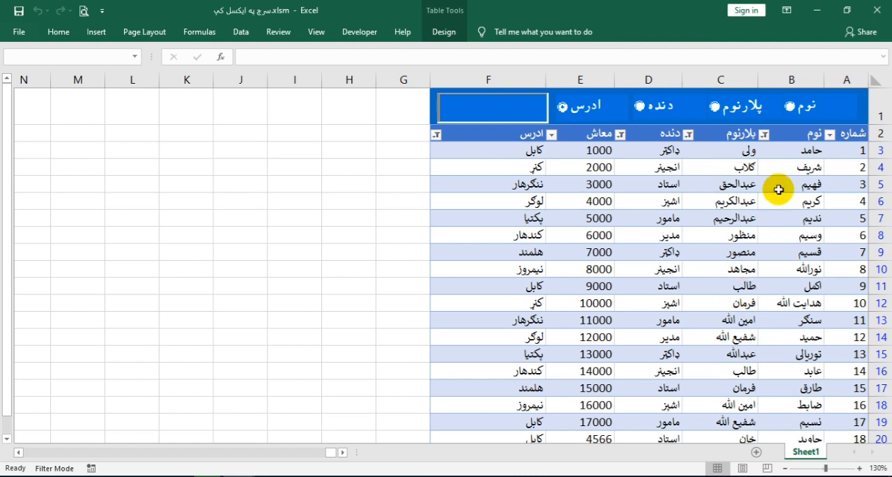
left_click(790, 106)
left_click(478, 109)
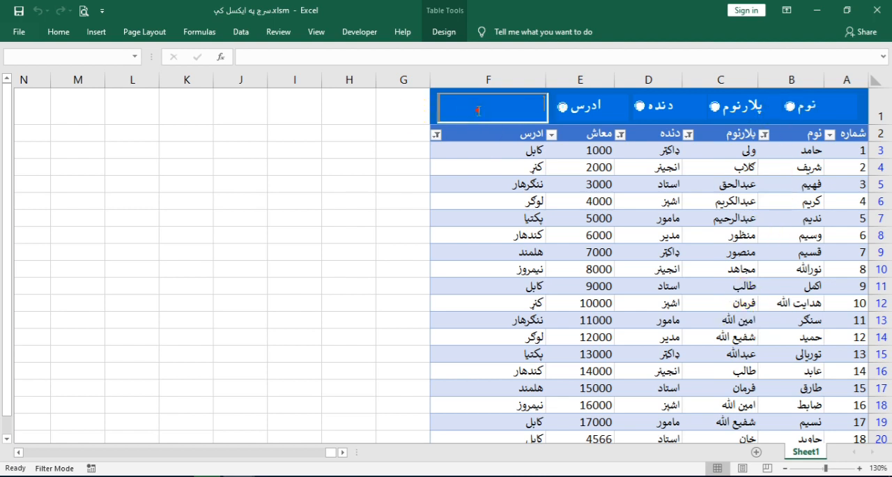
type("ج")
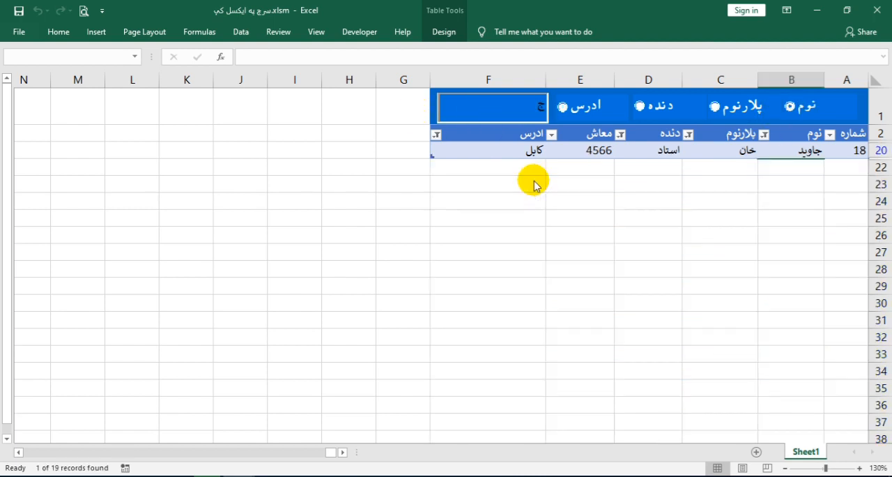
key("BackSpace")
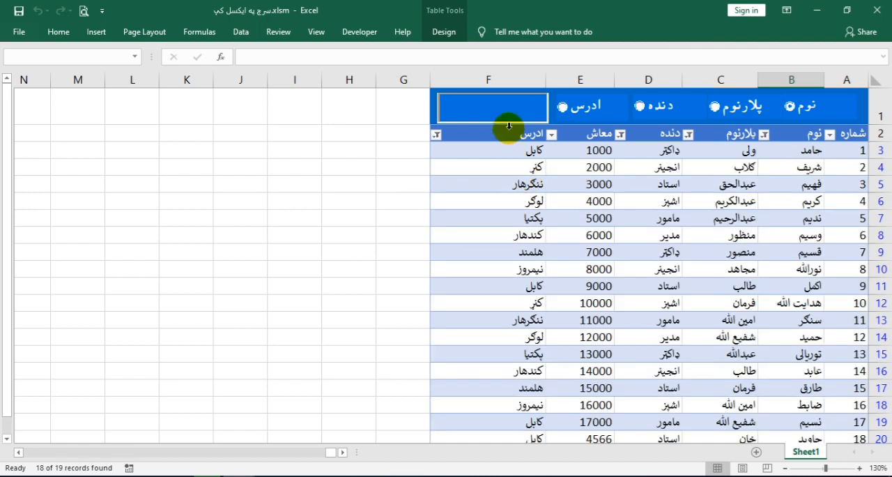
Switch the search criterion to ادرس and filter the table for "کا"
left_click(562, 106)
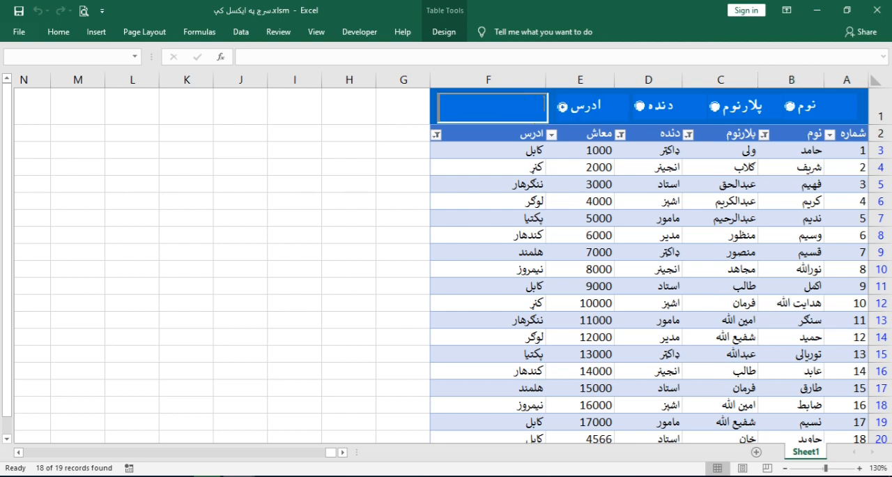
left_click(521, 107)
type("ک")
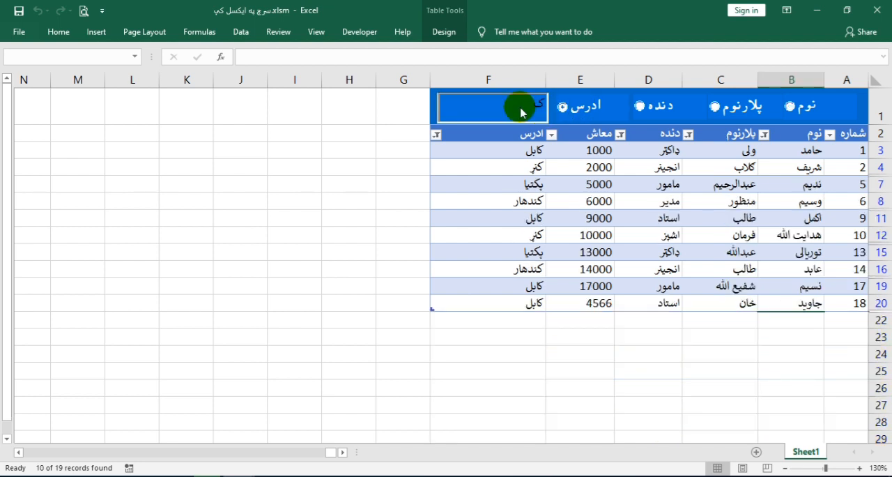
type("ا")
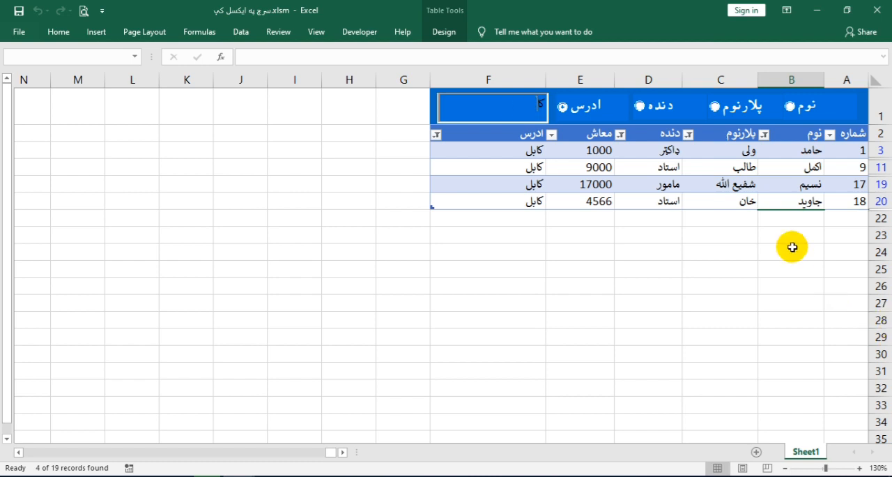
Delete the contents of record 18 in row 20 and clear the address search text
left_click_drag(842, 198, 536, 201)
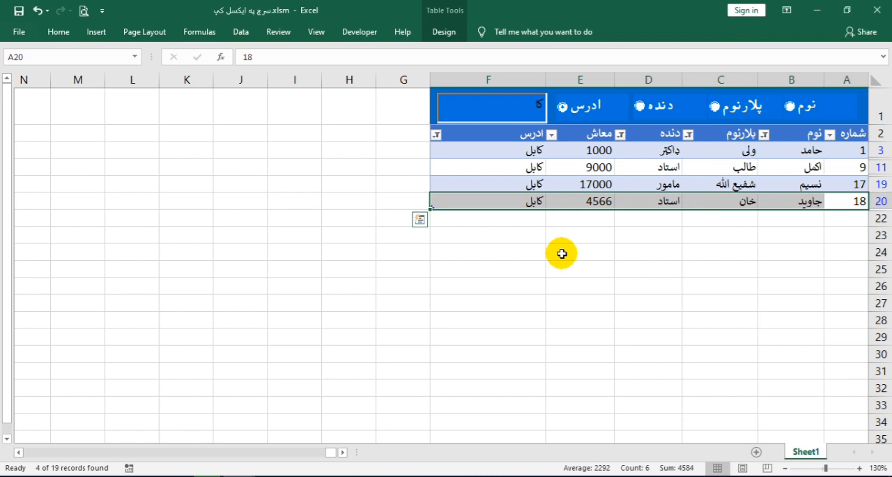
key("Delete")
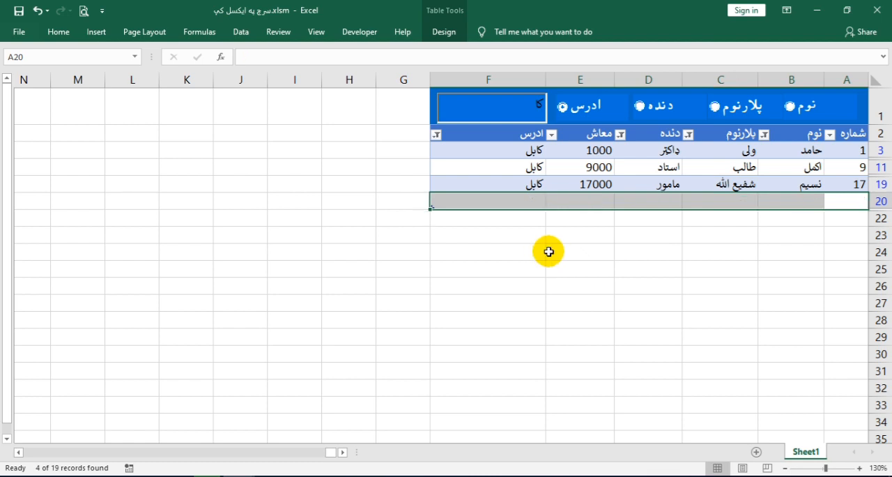
left_click(487, 112)
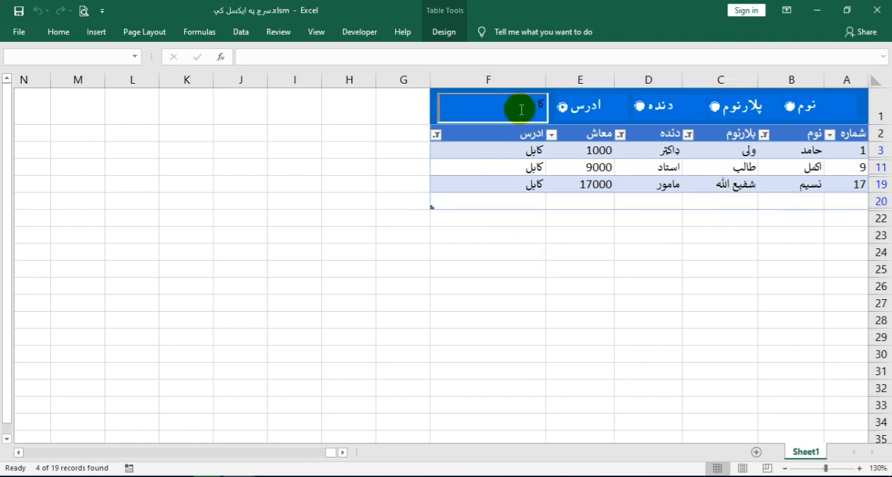
key("BackSpace")
type("کا")
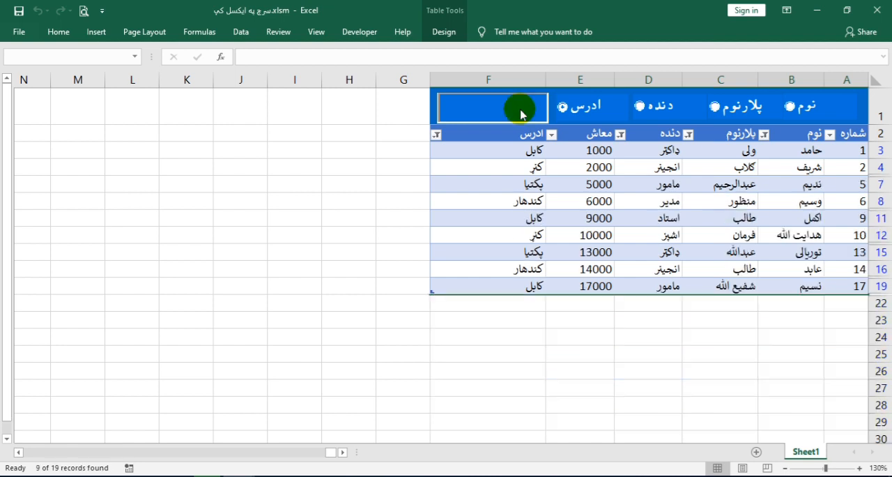
key("BackSpace")
key("BackSpace")
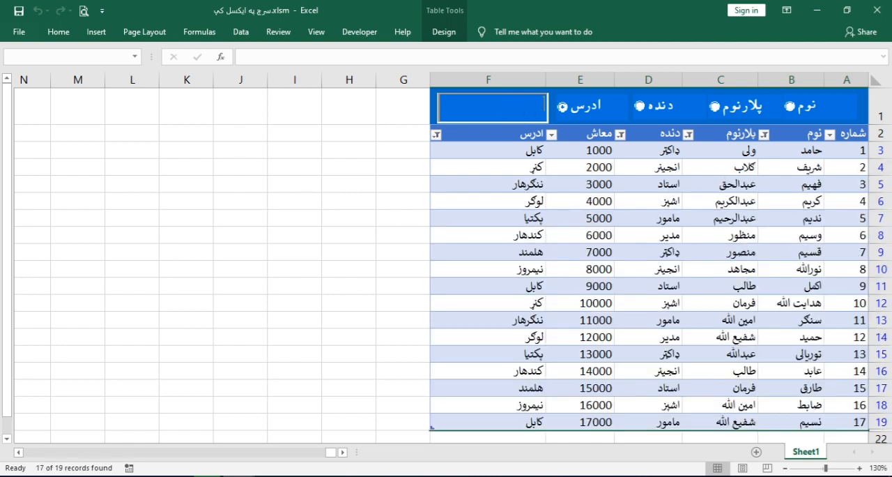
scroll(760, 328, "down", 2)
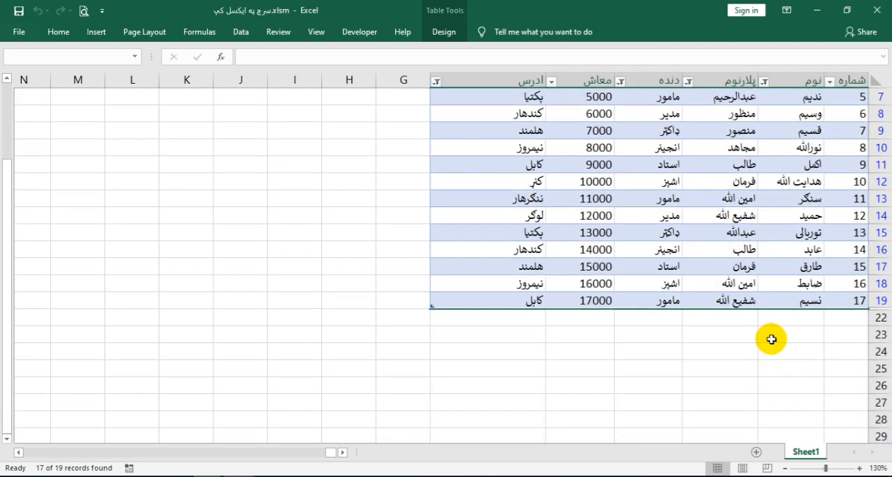
scroll(762, 319, "up", 2)
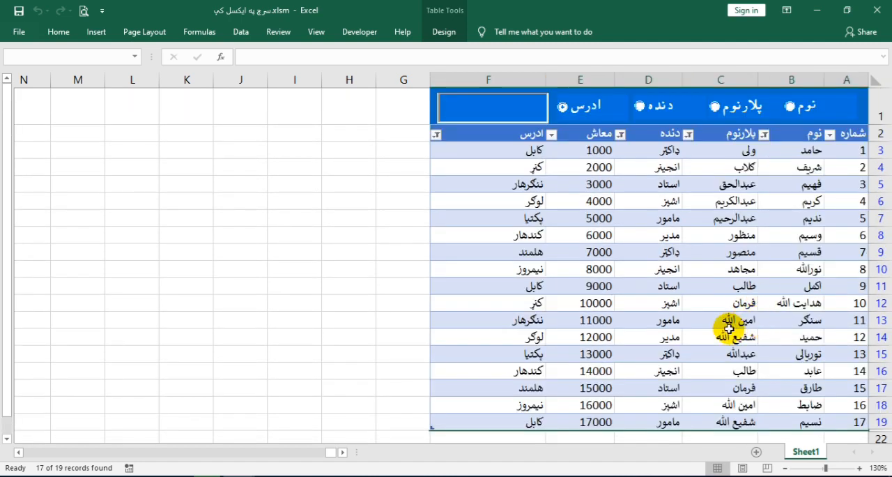
Minimize the search workbook, close the New Videos folder window, and switch to the Book1 workbook in Excel
left_click(817, 9)
left_click(817, 7)
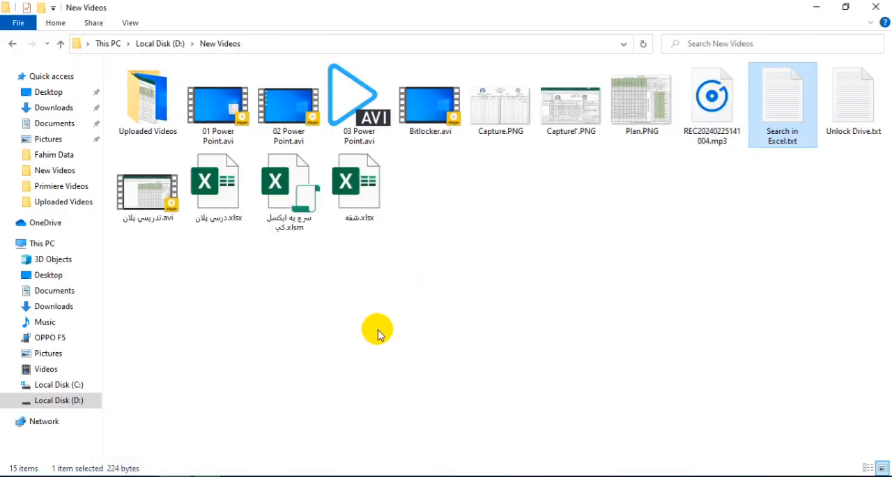
left_click(877, 7)
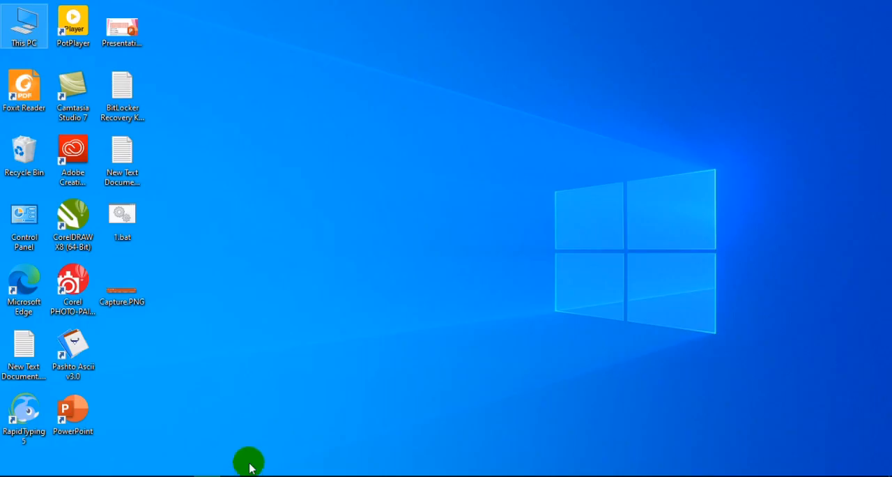
left_click(244, 475)
left_click(280, 428)
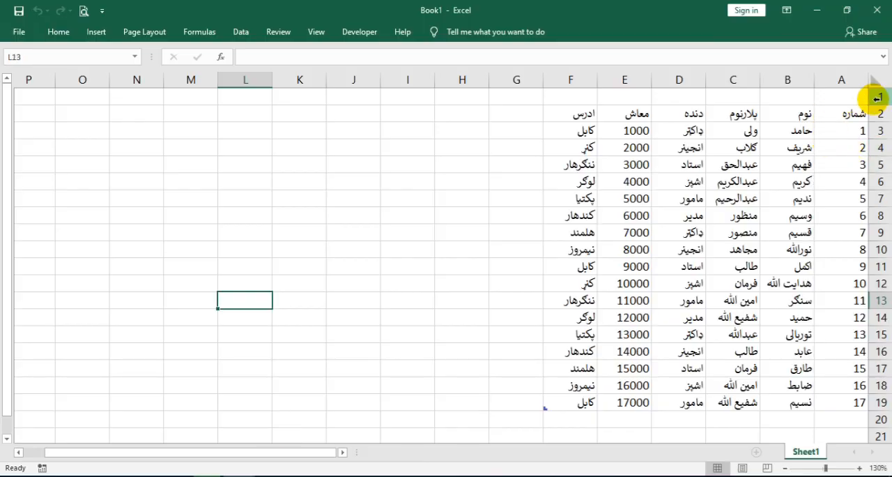
Make row 1 about two and a half times as tall and convert the table in A2:F19 to a normal range
left_click_drag(878, 105, 879, 129)
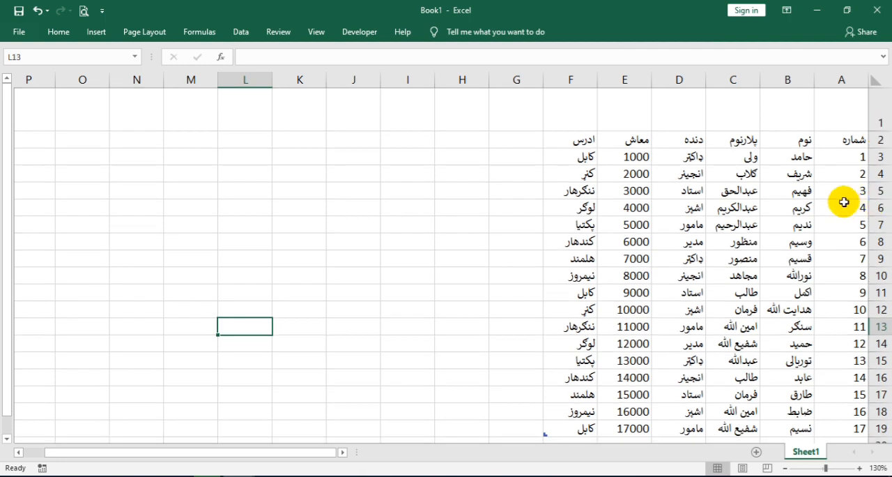
left_click_drag(587, 141, 842, 423)
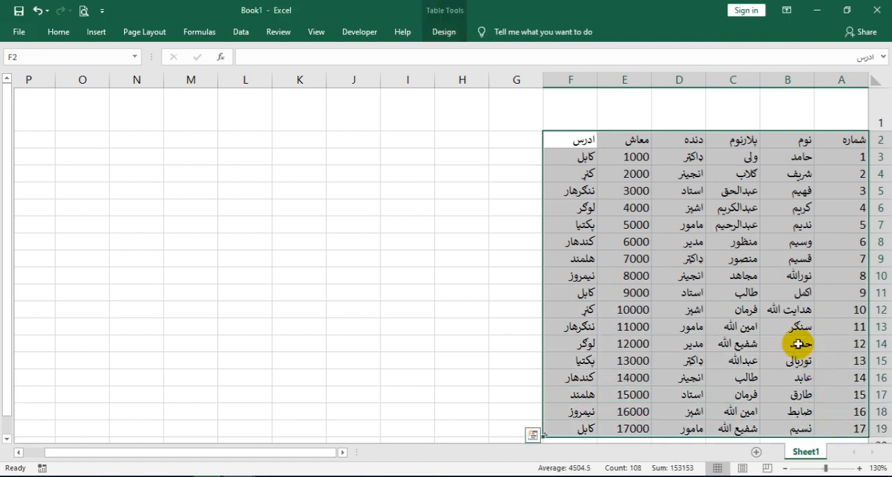
left_click(96, 32)
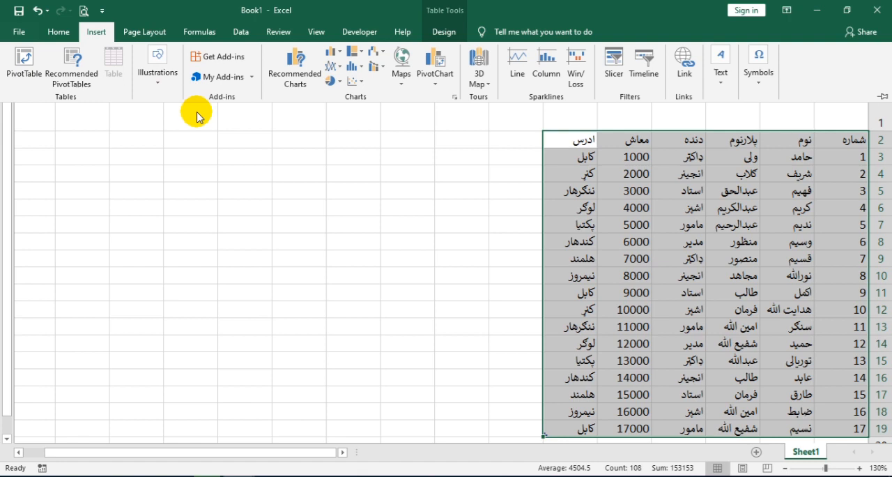
left_click(611, 166)
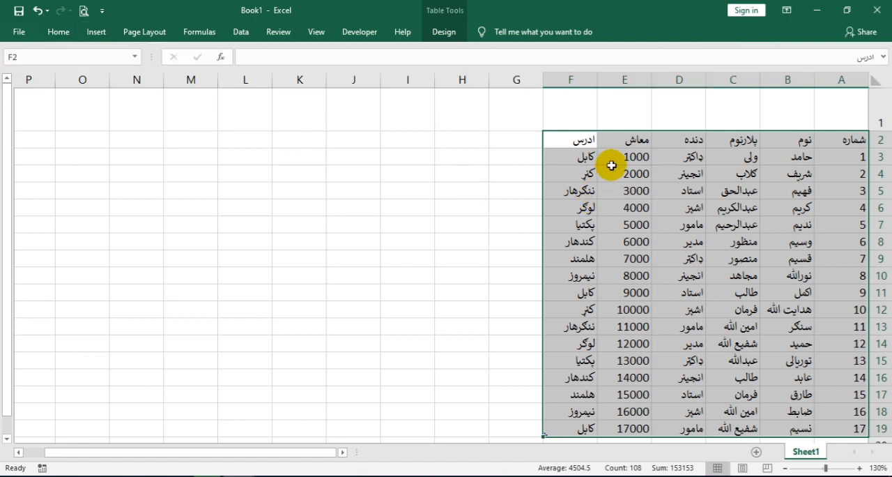
left_click(444, 32)
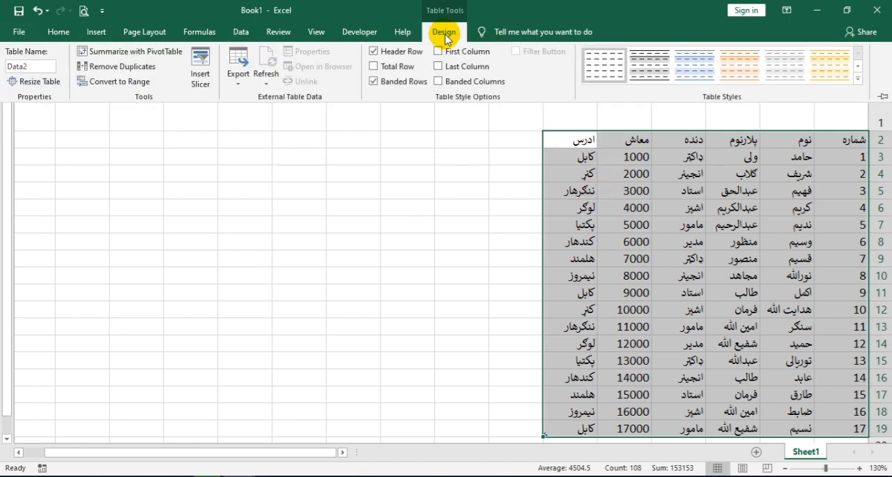
left_click(99, 82)
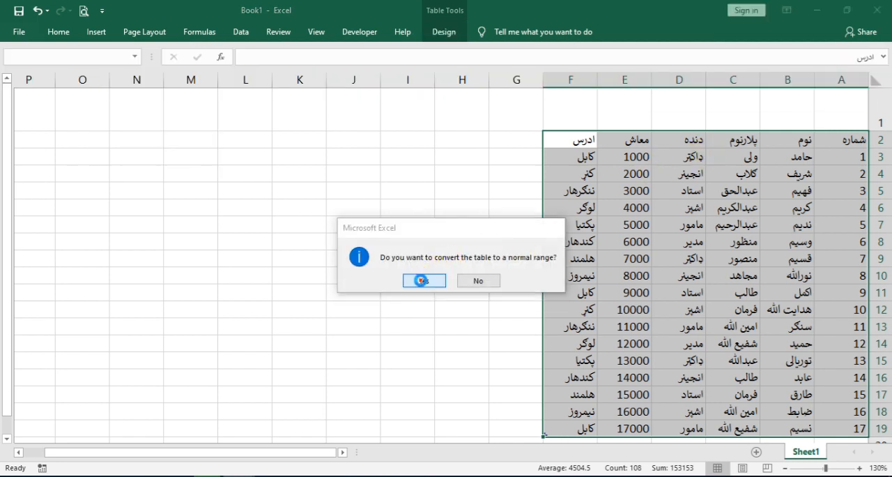
left_click(423, 281)
left_click(599, 175)
Create a table from the range A2:F19, treating the first row as headers
left_click_drag(571, 141, 858, 425)
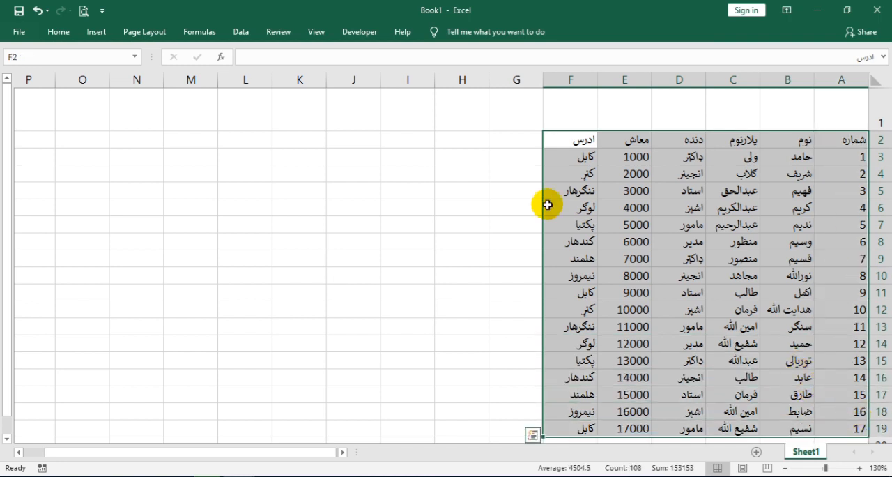
left_click(96, 32)
left_click(108, 57)
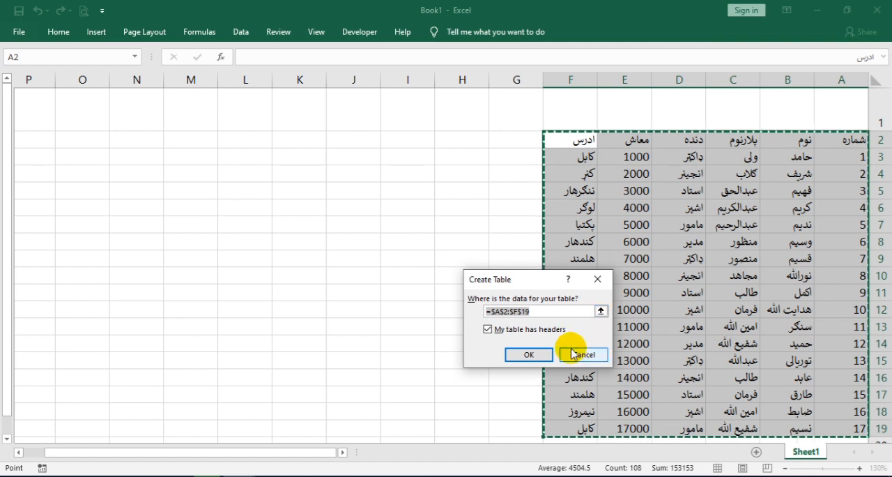
left_click(527, 354)
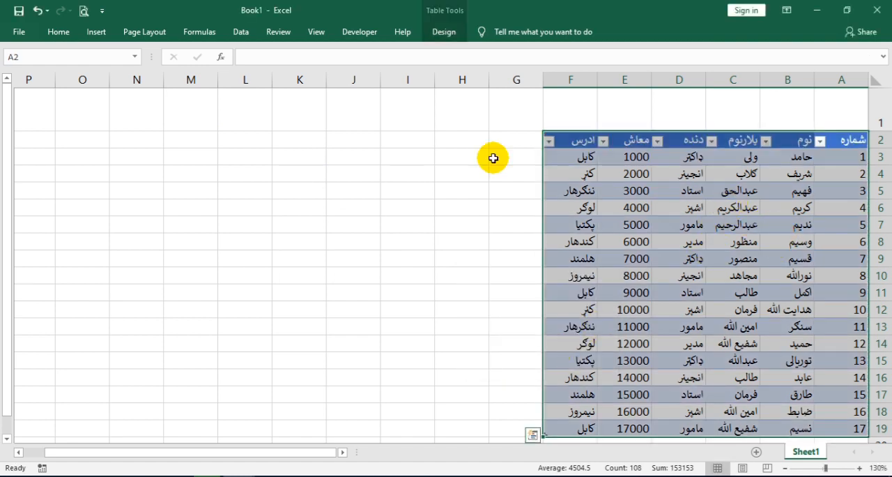
Give the new table in A2:F19 a custom name in place of its default name
left_click(452, 32)
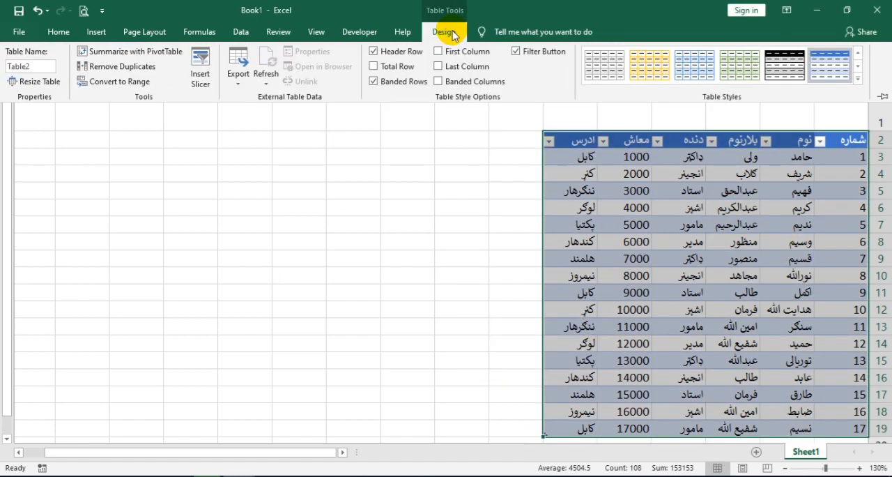
left_click(31, 66)
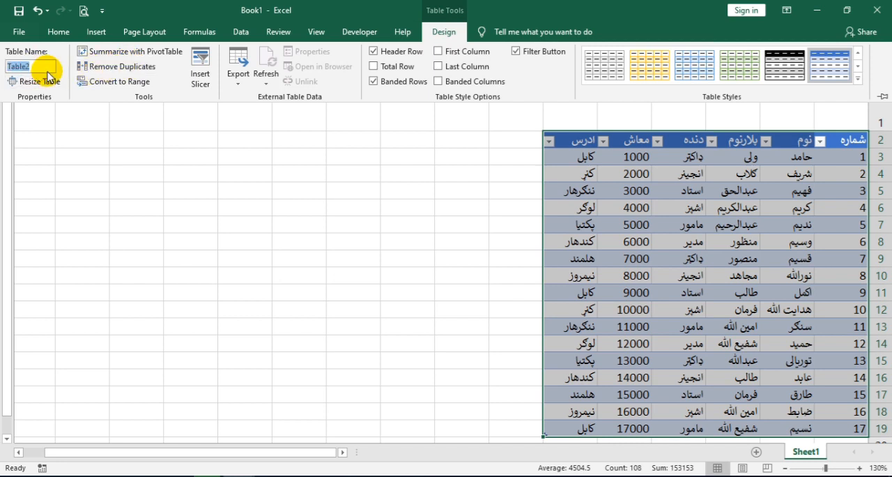
type("بش")
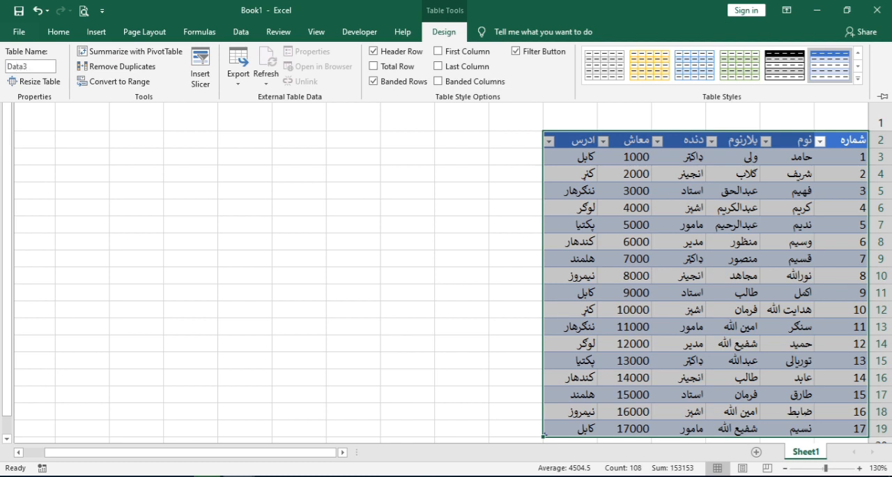
left_click(35, 81)
left_click(607, 276)
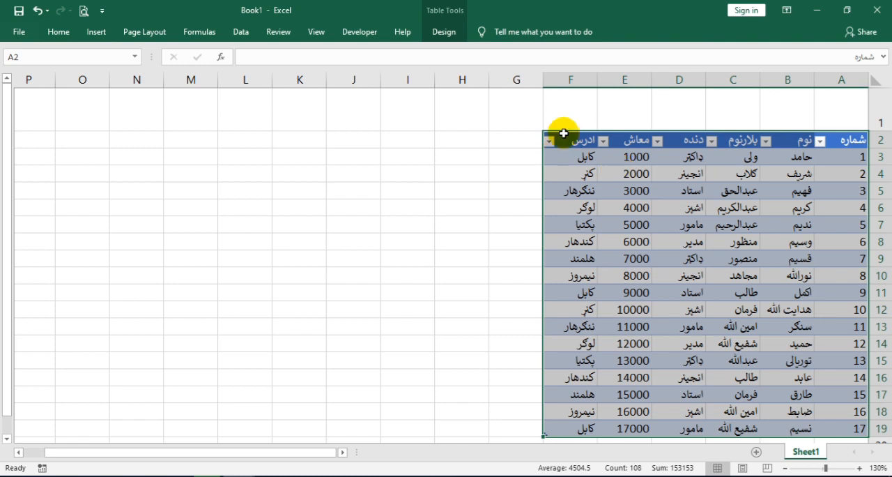
left_click(446, 32)
left_click(654, 250)
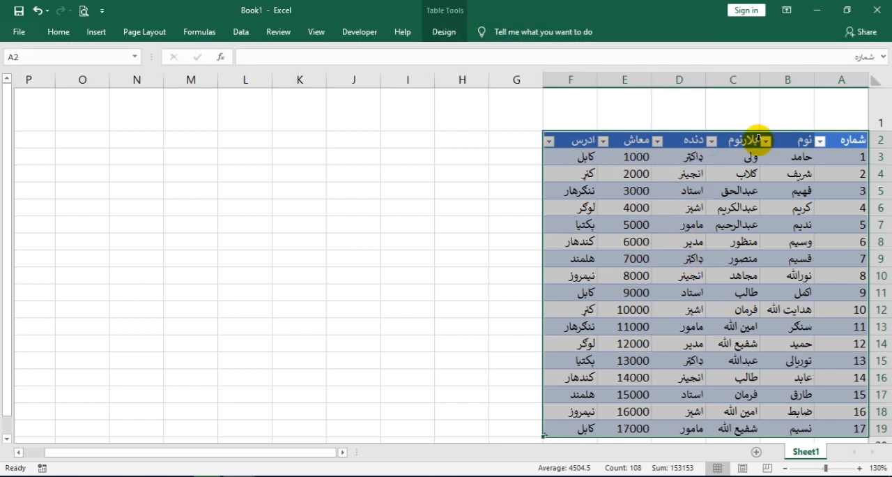
Select cell B1 above the نوم header and look at the Developer tools
left_click(800, 103)
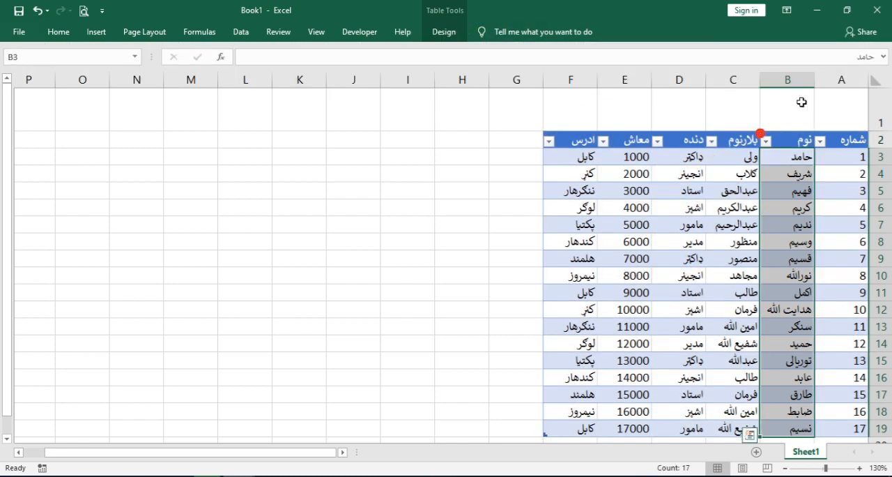
left_click(352, 34)
left_click(352, 33)
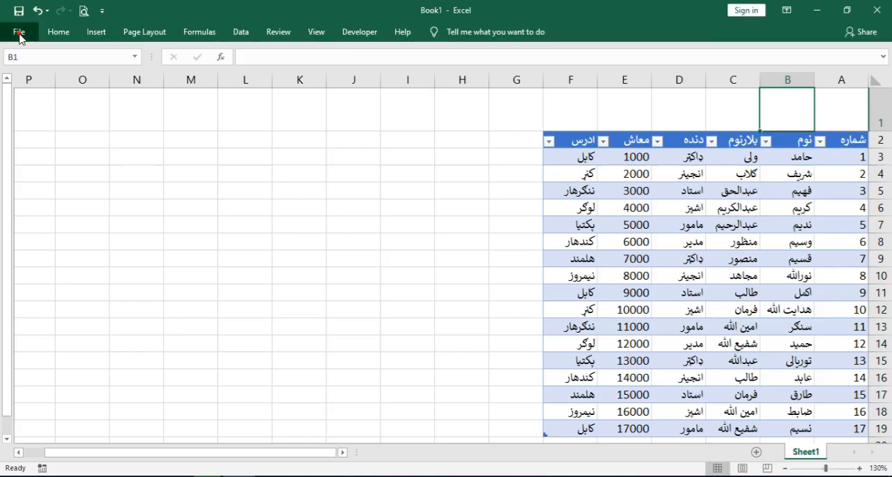
Check in the ribbon customization options that Developer is enabled among the main tabs
left_click(19, 35)
left_click(43, 352)
left_click(208, 178)
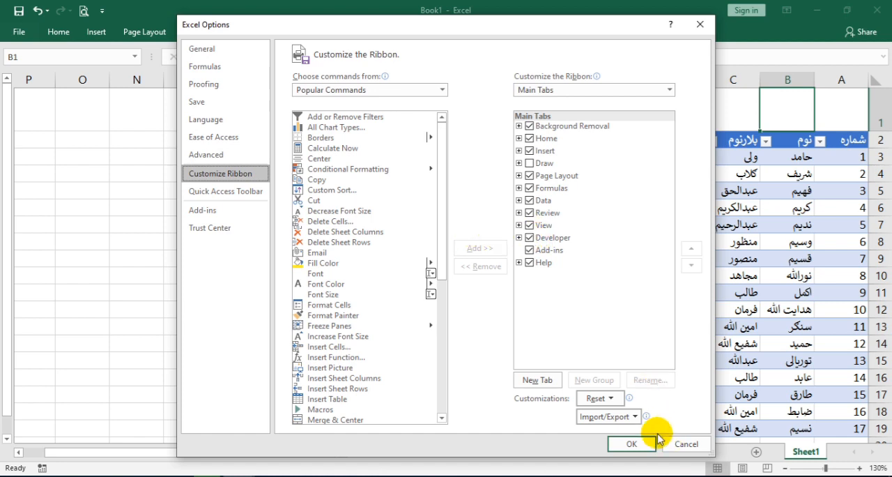
left_click(637, 443)
Draw an ActiveX option button about 88 by 20 points in row 1, across cells B1 and A1
left_click(361, 32)
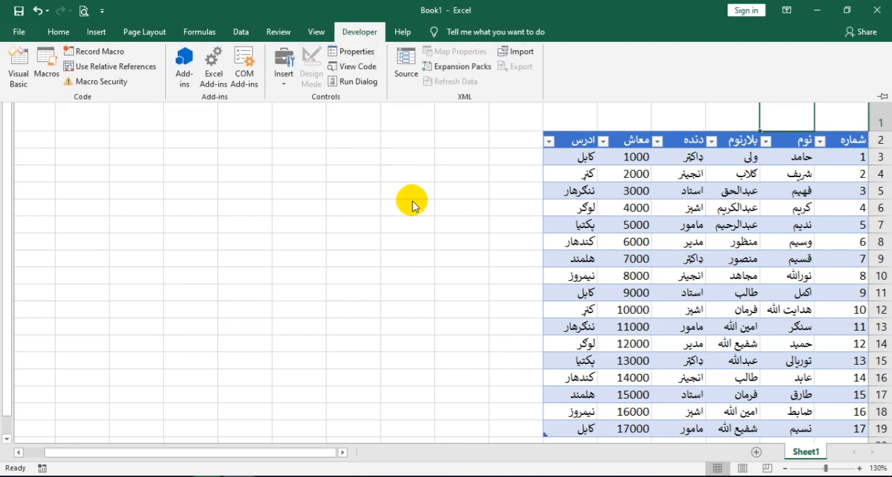
left_click(282, 87)
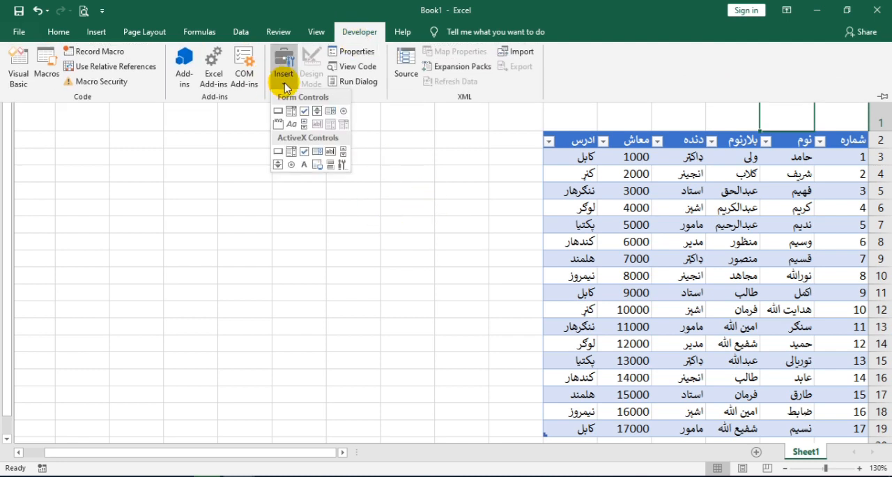
left_click(294, 165)
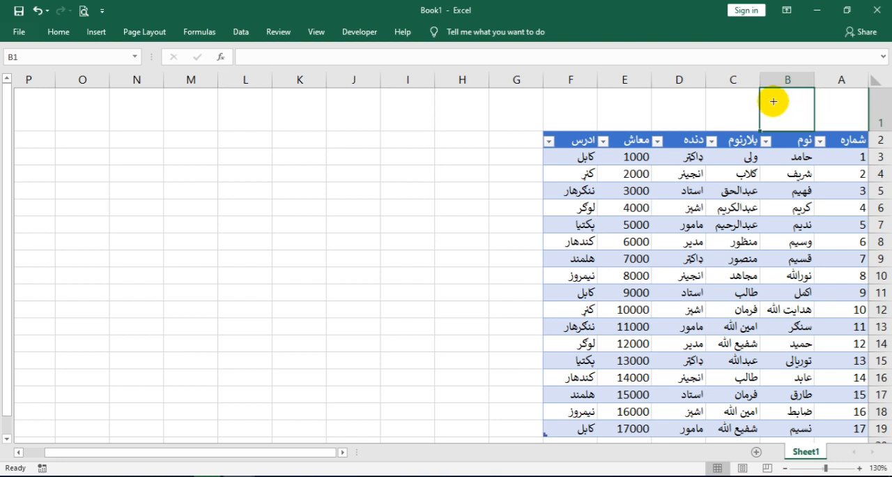
left_click_drag(766, 99, 863, 119)
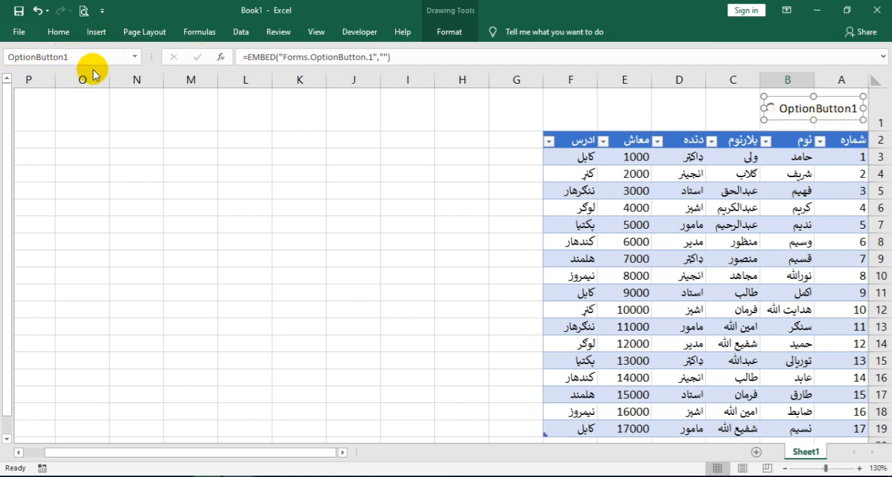
Open the new option button's properties and try the plain caption "name"
right_click(773, 110)
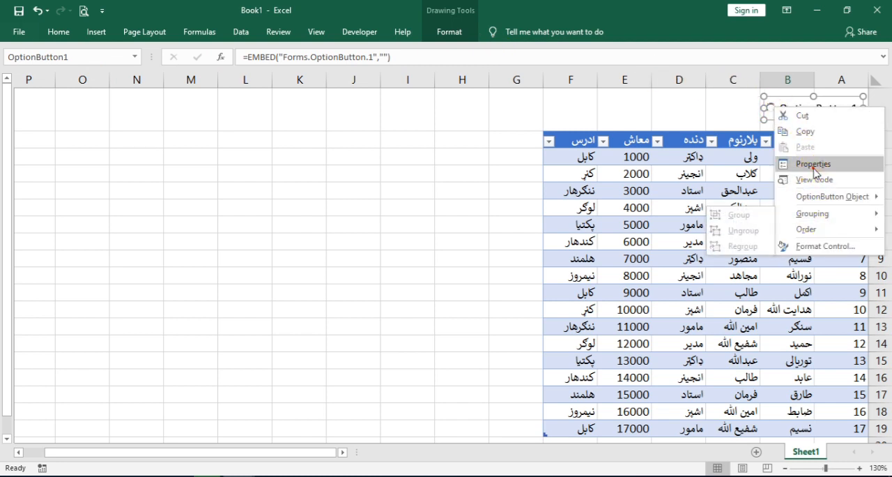
left_click(812, 164)
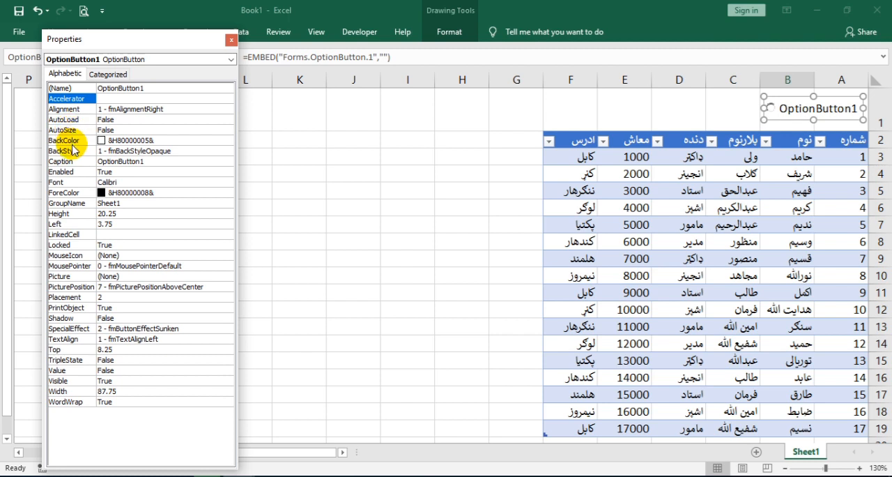
left_click(155, 162)
double_click(156, 161)
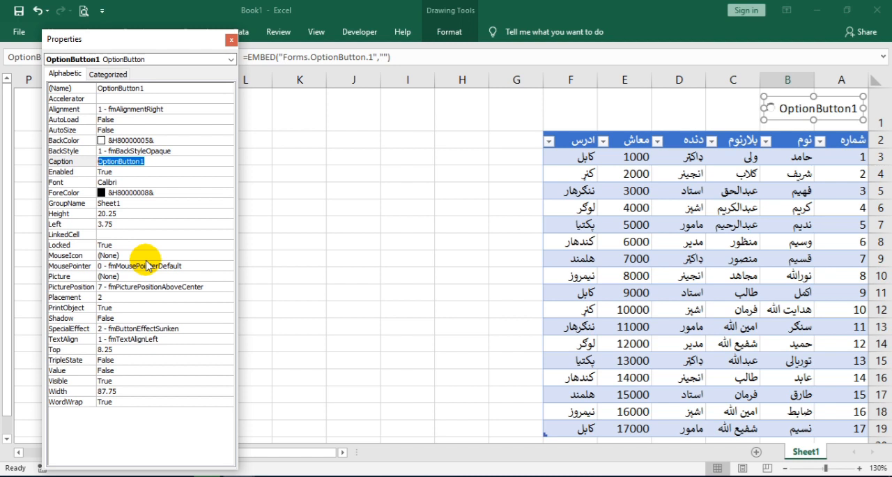
type("????????")
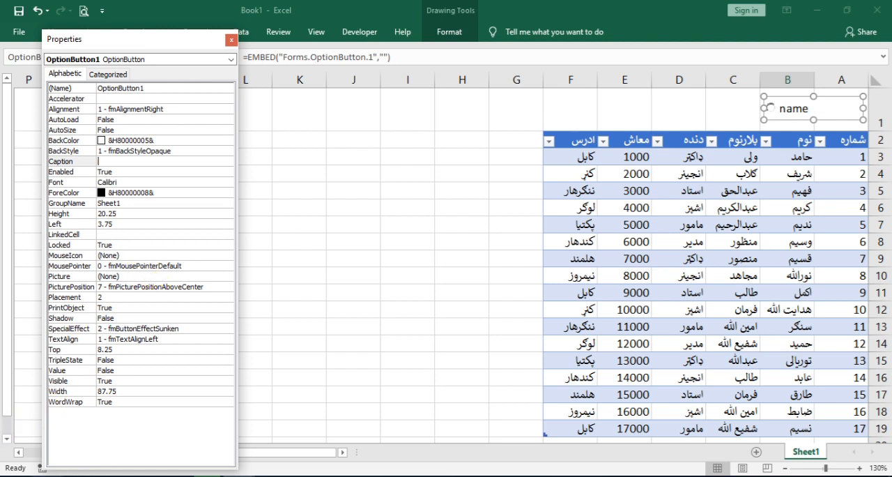
Switch to Pashto Ascii v3.0, convert the word نوم and copy the converted text to the clipboard
left_click(53, 472)
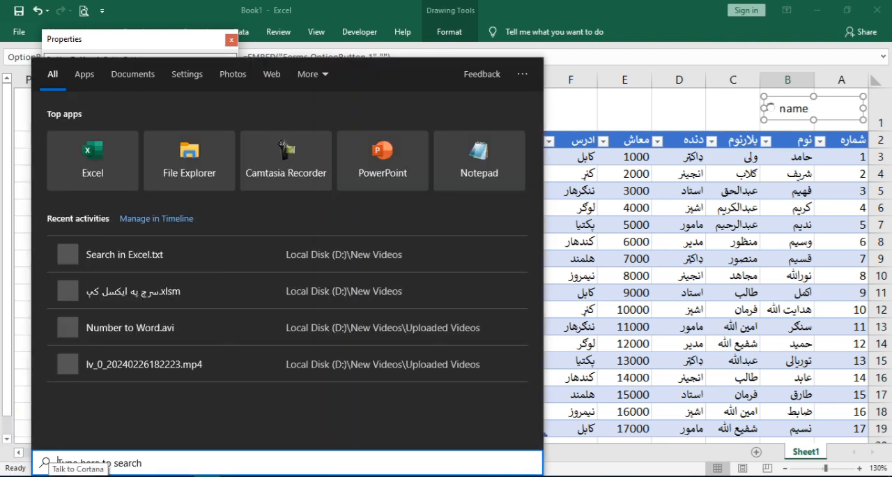
type("pa")
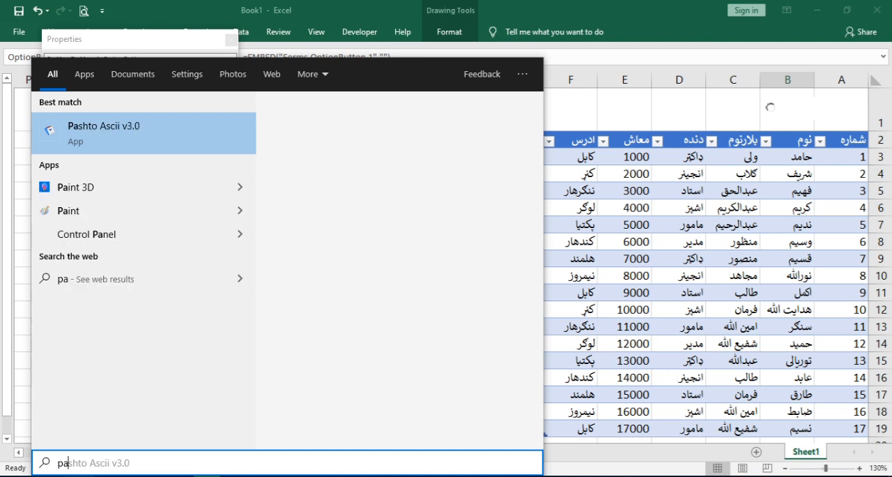
type("s")
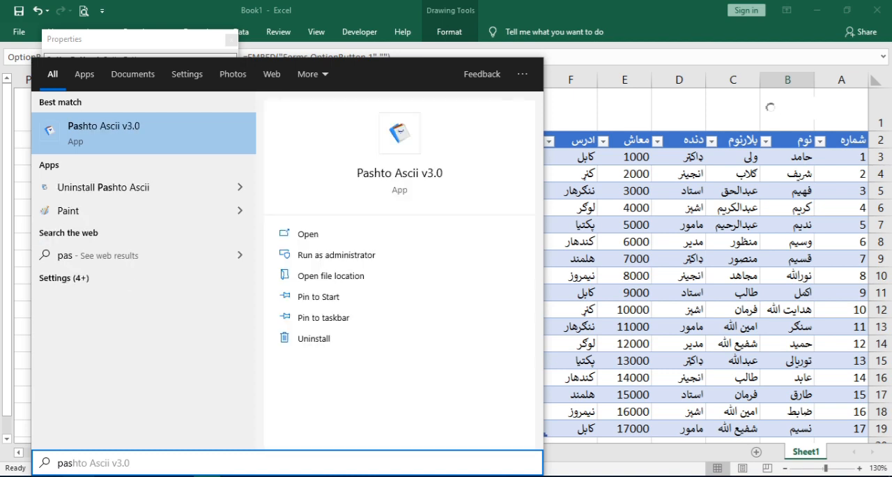
key("Return")
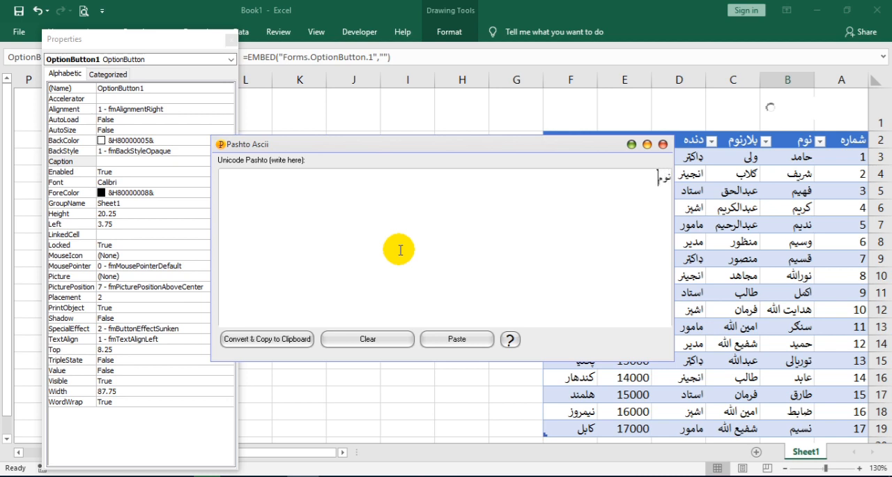
left_click(267, 339)
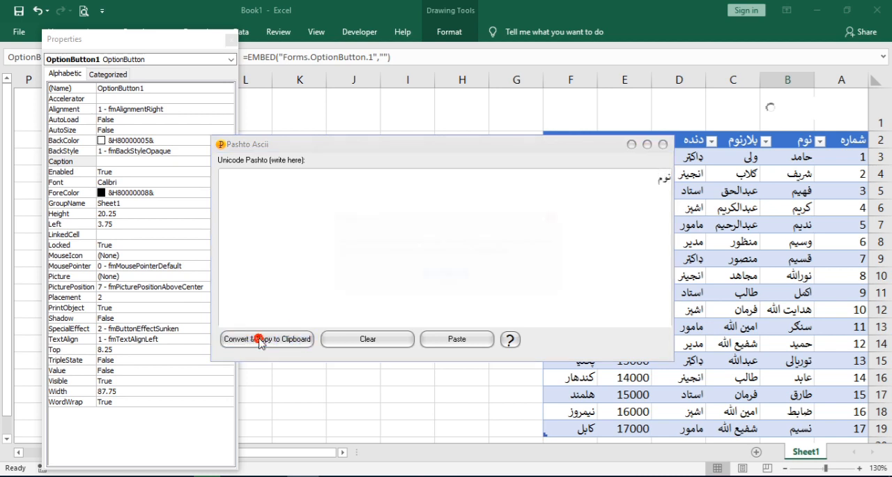
left_click(445, 274)
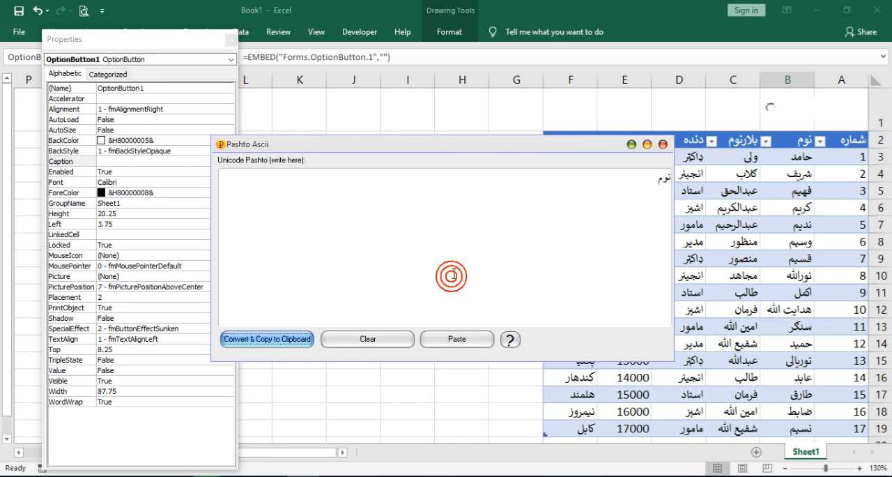
left_click(638, 143)
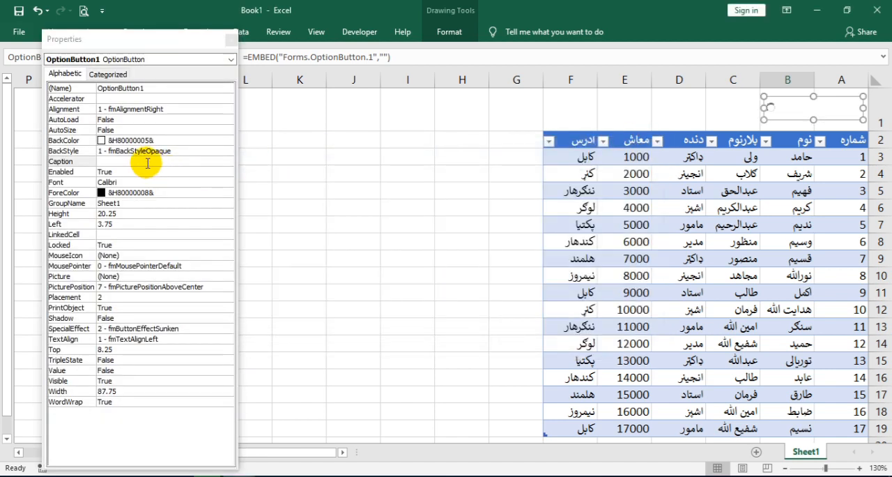
Paste the converted text >©£ as the first option button's caption
left_click(146, 161)
right_click(145, 161)
left_click(186, 216)
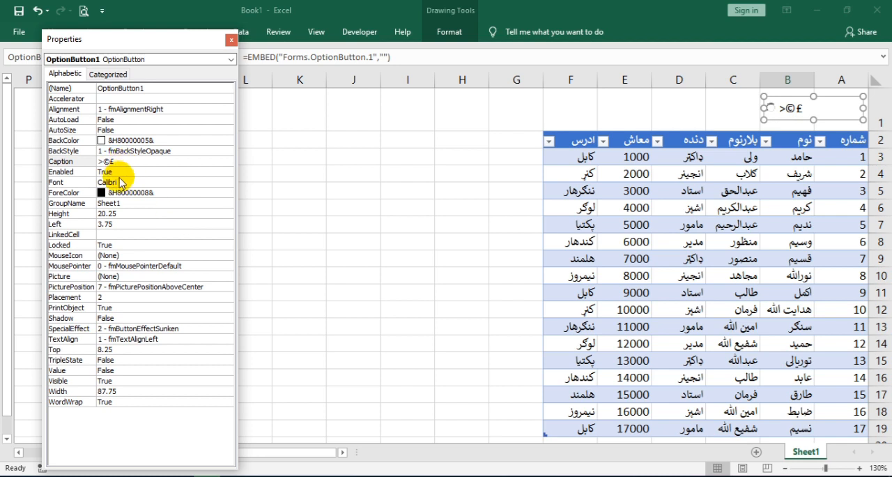
Set the first option button's font to PashtoAscii and close its properties
left_click(119, 183)
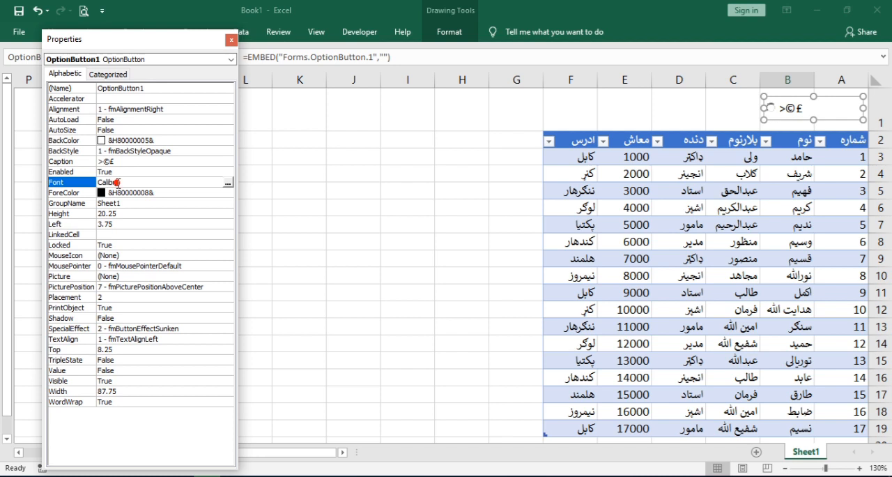
left_click(228, 184)
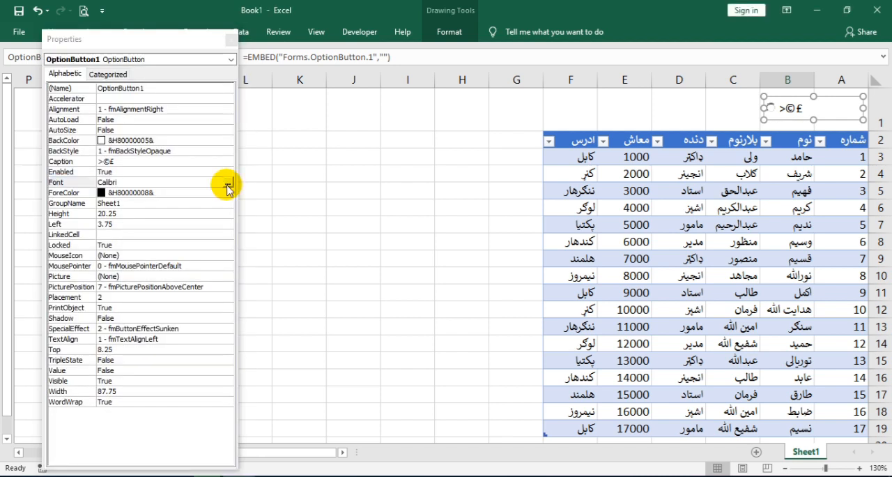
double_click(69, 101)
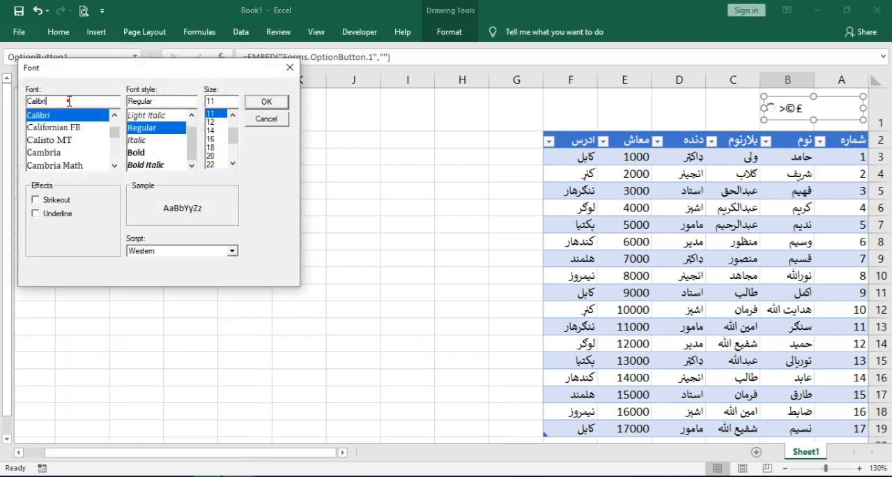
key("BackSpace")
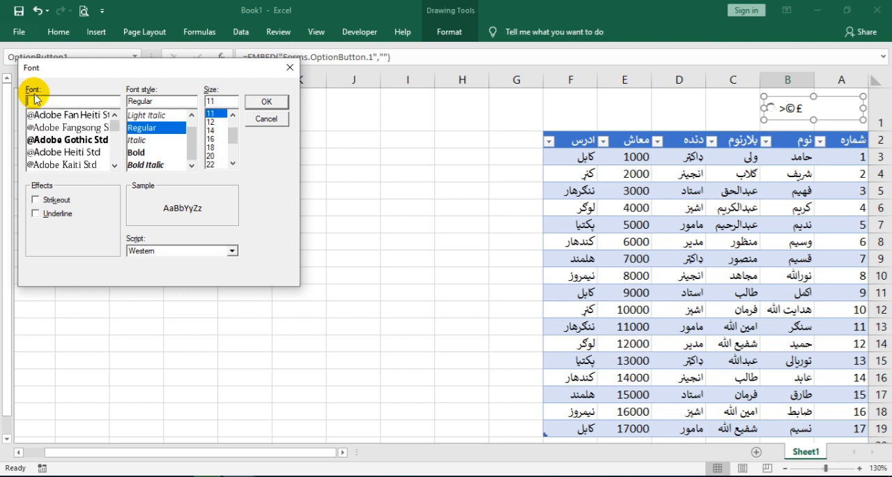
type("pash")
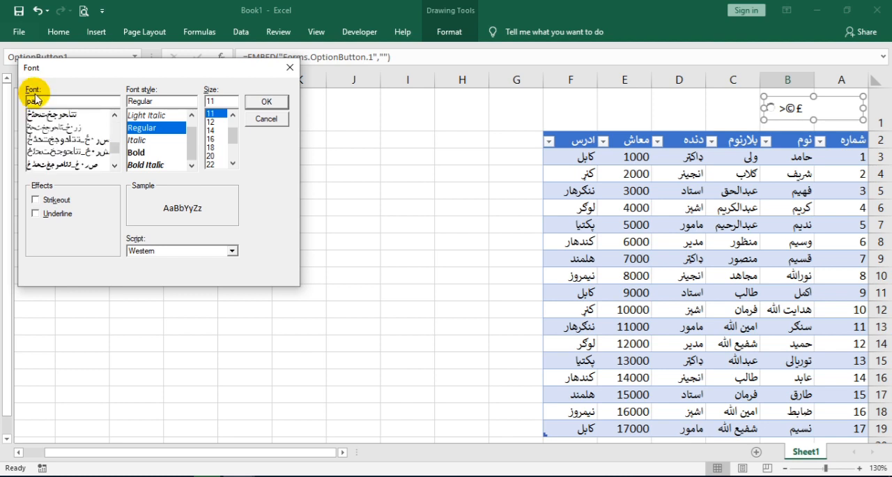
left_click(60, 113)
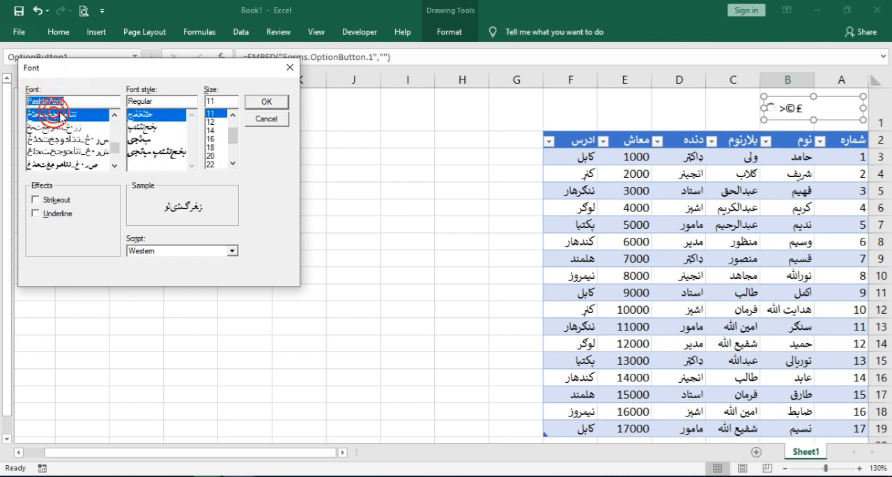
left_click(256, 103)
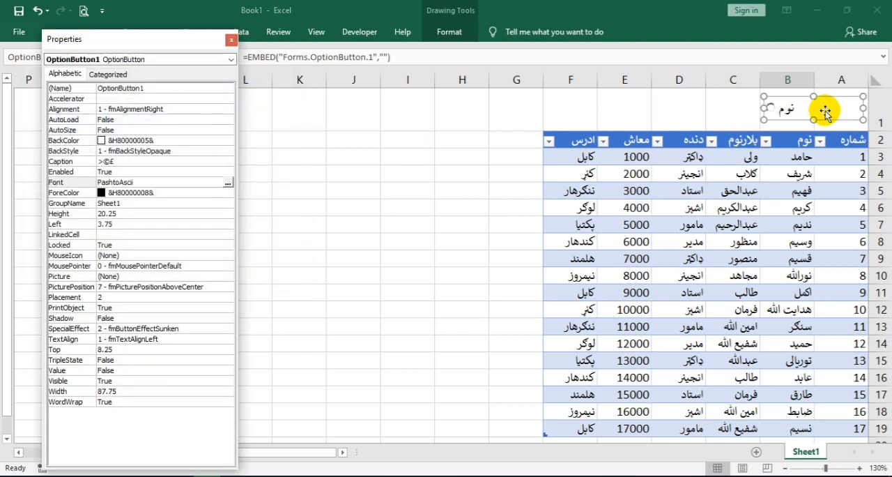
left_click(226, 43)
Copy the نوم option button and place the duplicate in row 1 across cells C1 and D1
right_click(772, 113)
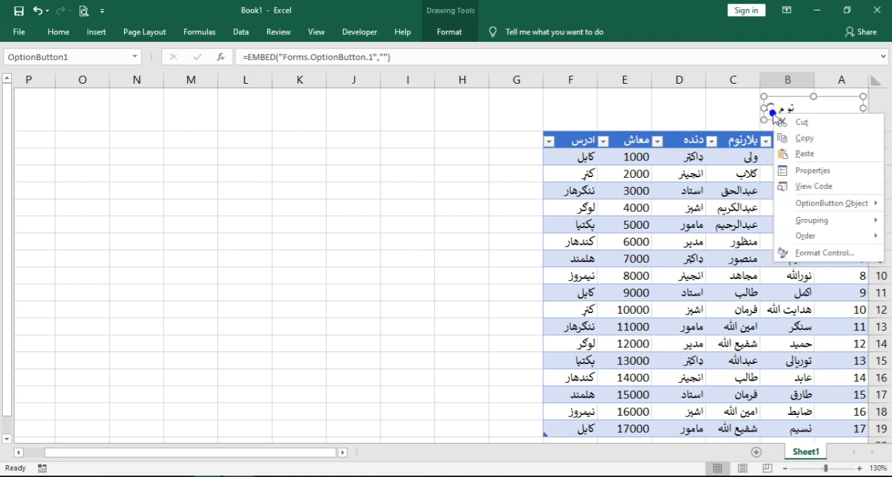
left_click(802, 138)
right_click(725, 113)
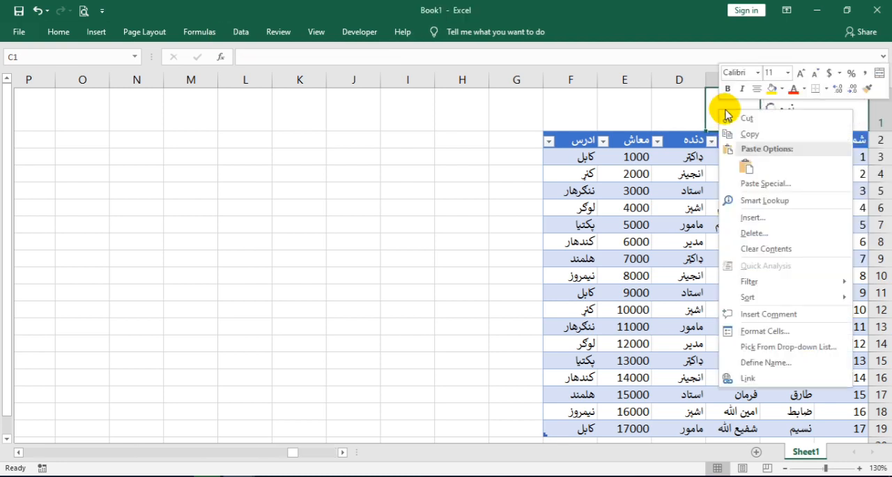
left_click(745, 166)
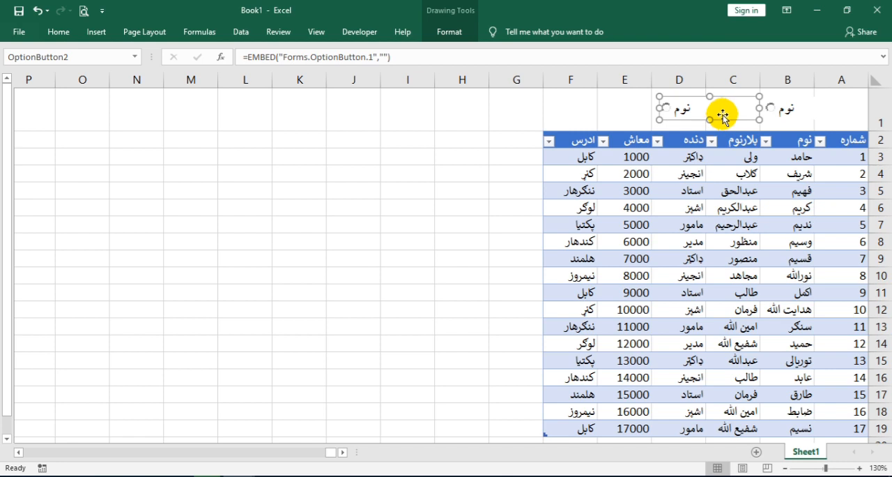
mouse_move(723, 115)
left_mouse_down()
mouse_move(709, 107)
mouse_move(717, 109)
left_mouse_up()
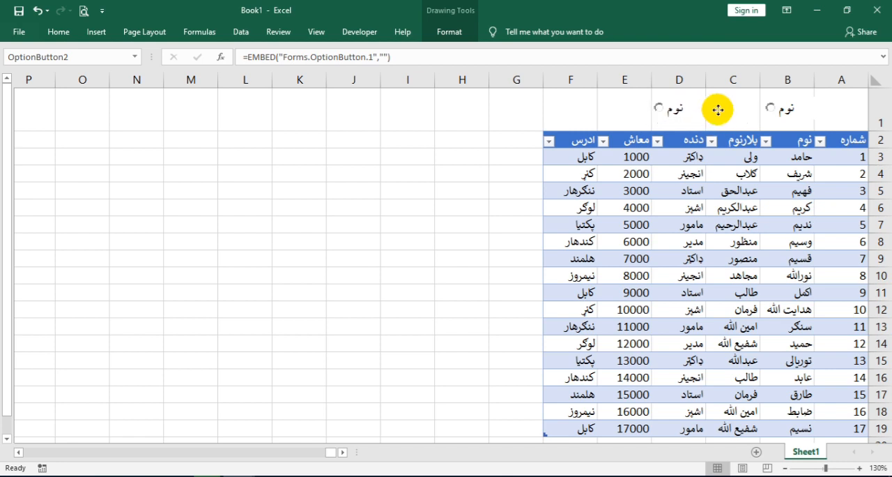
left_click(718, 109)
Open the duplicated option button's properties and try entering a new caption directly in the PashtoAscii font
right_click(690, 108)
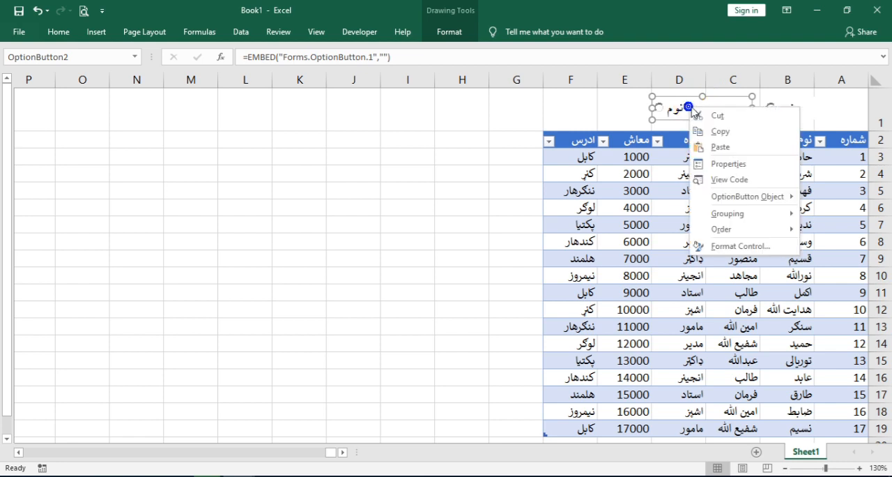
left_click(725, 164)
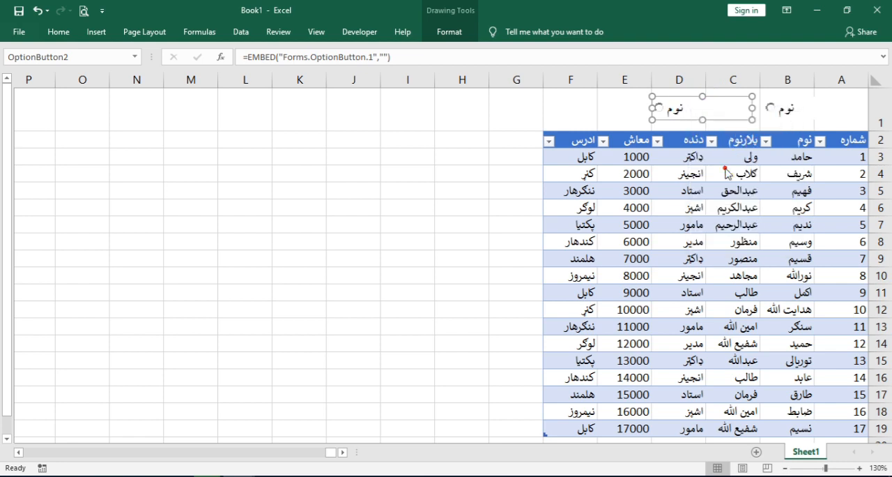
double_click(90, 163)
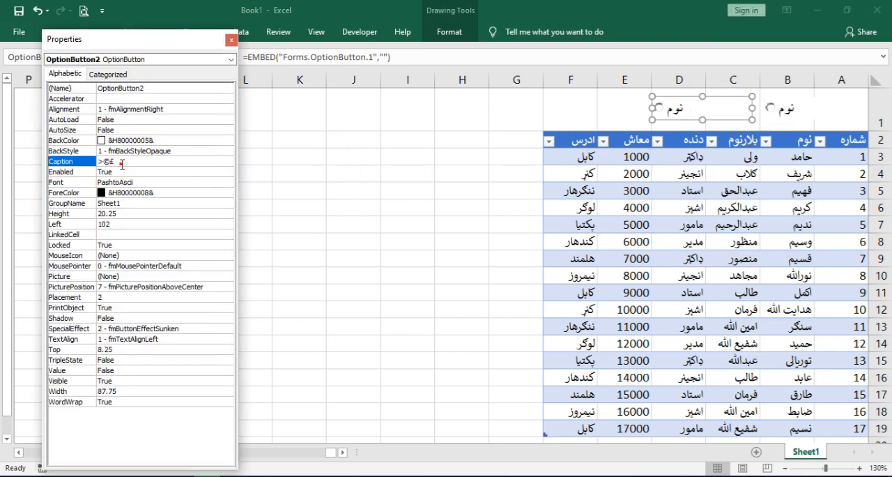
type("nkni")
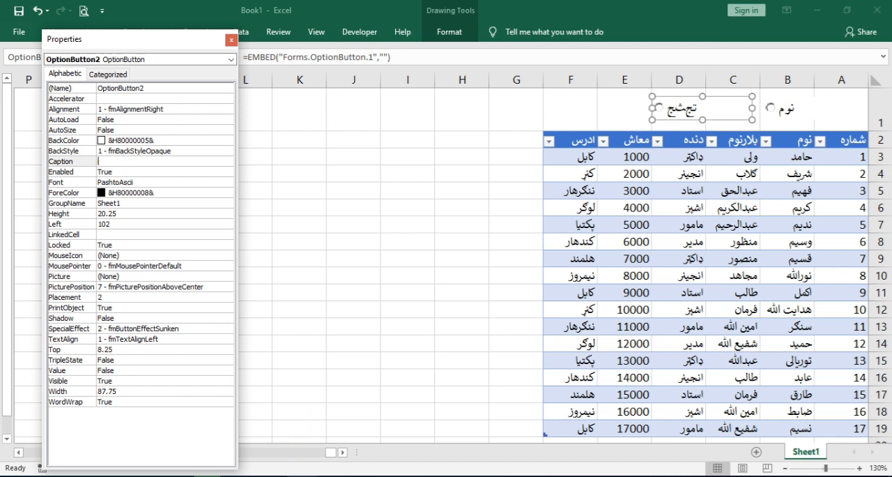
Switch to the Pashto Ascii converter, replace نوم with دنده, convert and copy it to the clipboard, and close the converter
left_click(306, 476)
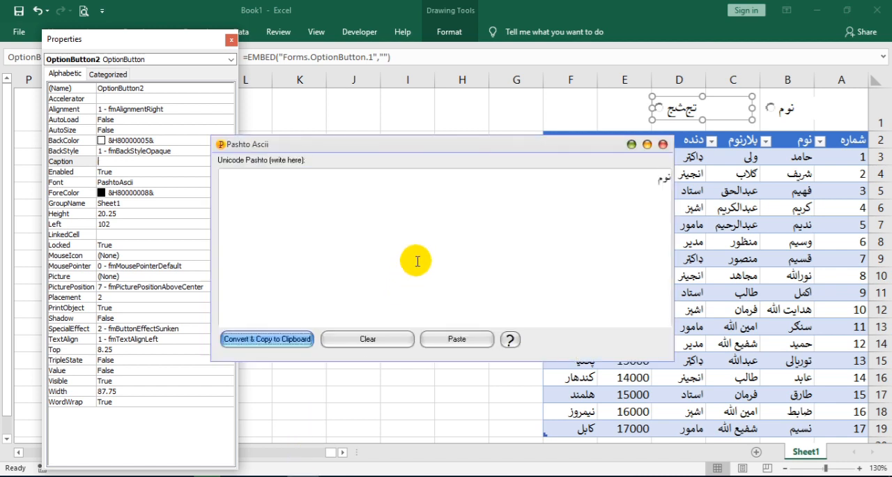
left_click(437, 276)
key("BackSpace")
key("BackSpace")
key("BackSpace")
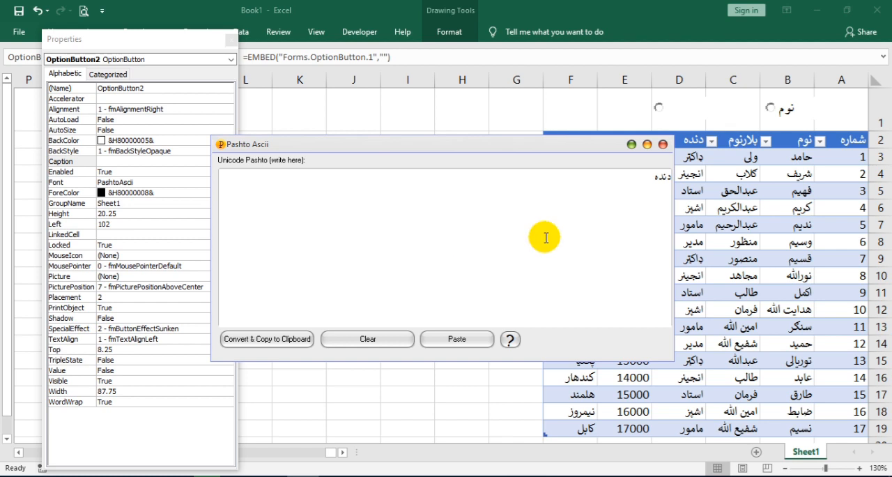
left_click(283, 347)
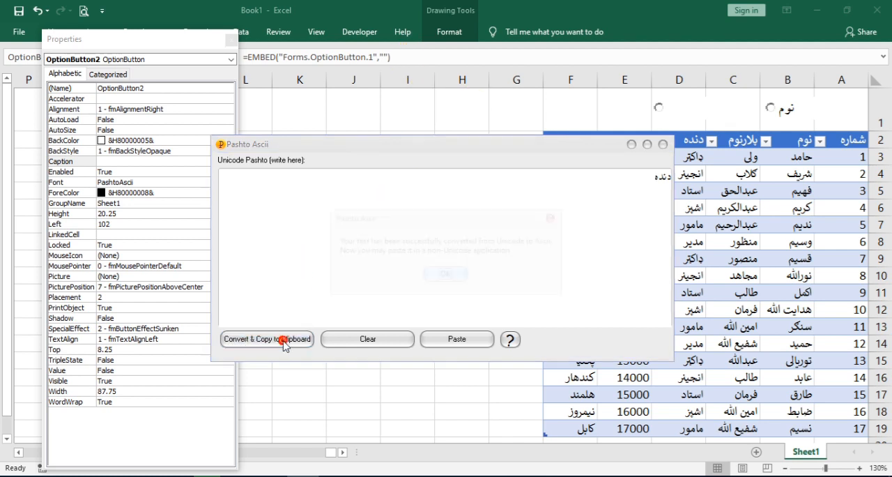
left_click(461, 276)
left_click(662, 144)
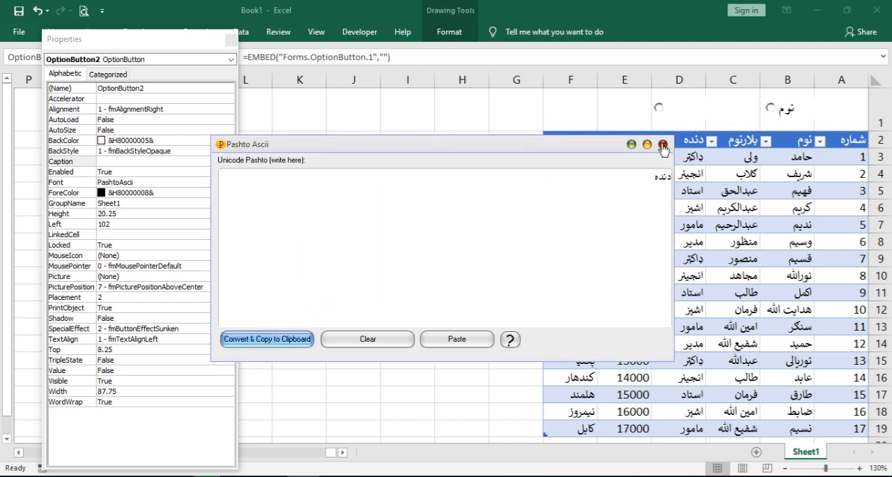
Paste the converted دنده text as the second option button's caption and close its properties
right_click(113, 161)
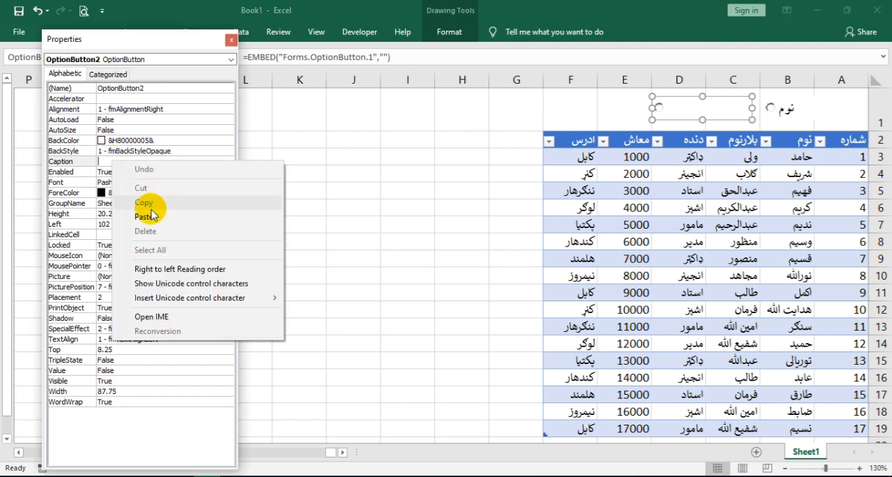
left_click(117, 209)
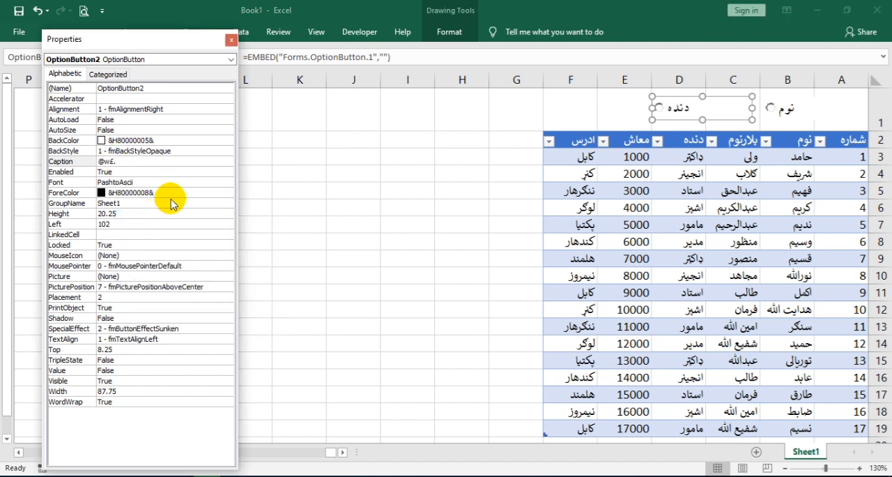
left_click(231, 39)
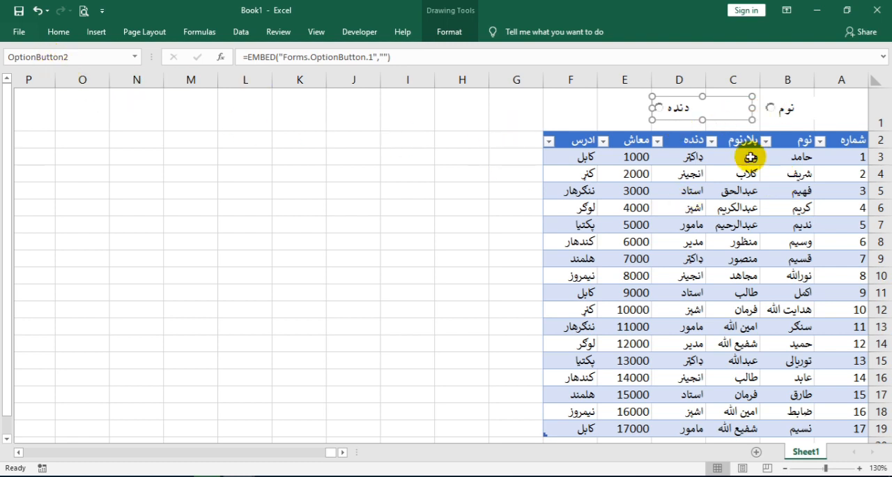
Fill cells A1 to F1 above the table with a light blue-gray theme colour
left_click(807, 110)
left_click_drag(572, 113, 840, 110)
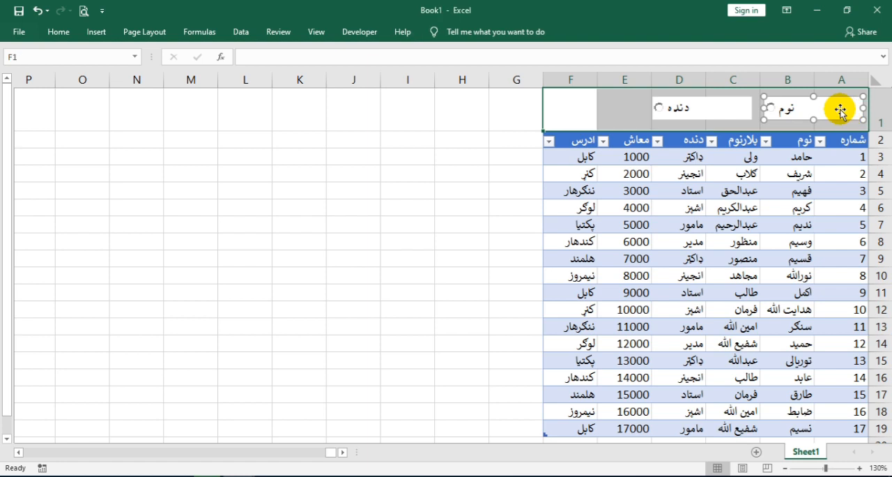
left_click(62, 31)
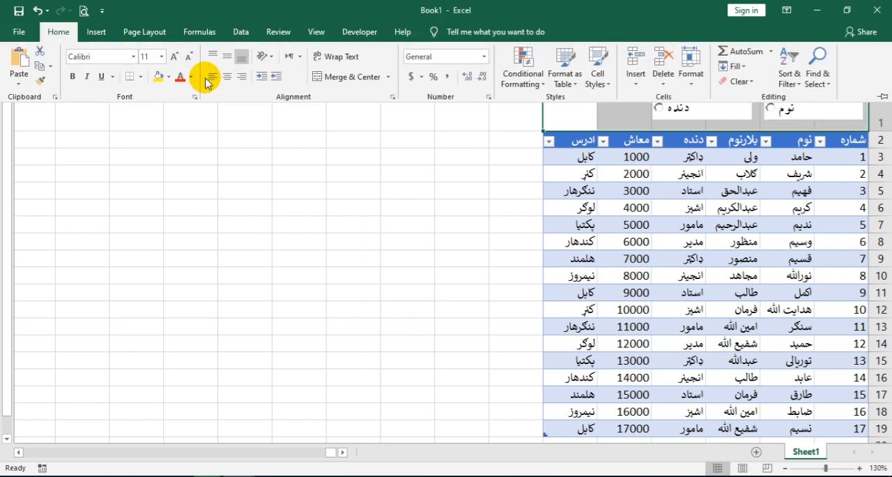
left_click(162, 78)
left_click(169, 77)
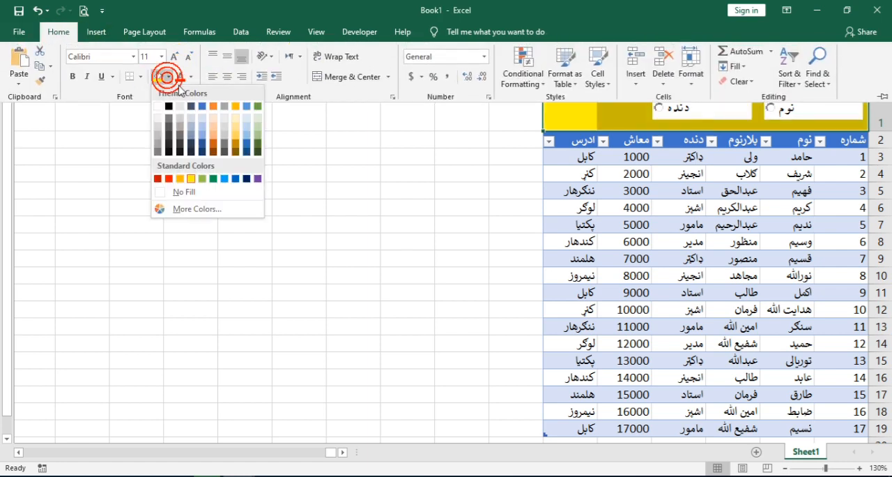
left_click(190, 126)
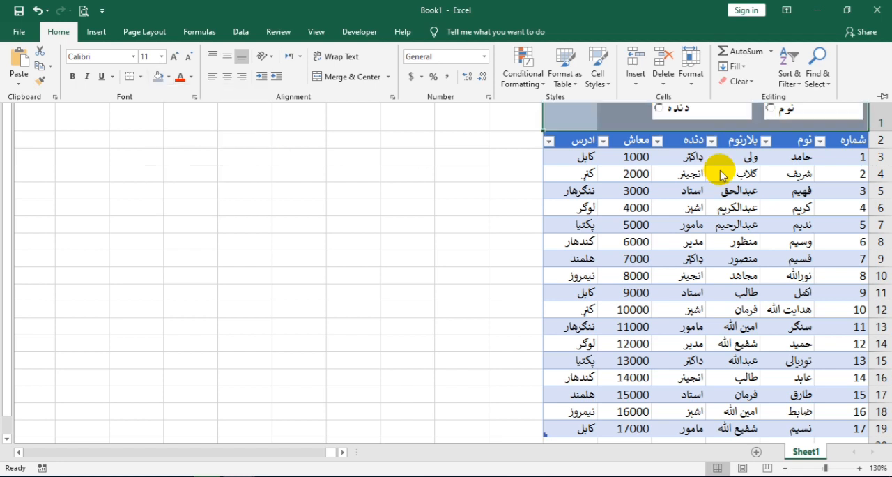
Narrow both option buttons, placing نوم over cell A1 and دنده across cells B1 and C1
left_click(720, 169)
left_click_drag(711, 114, 716, 115)
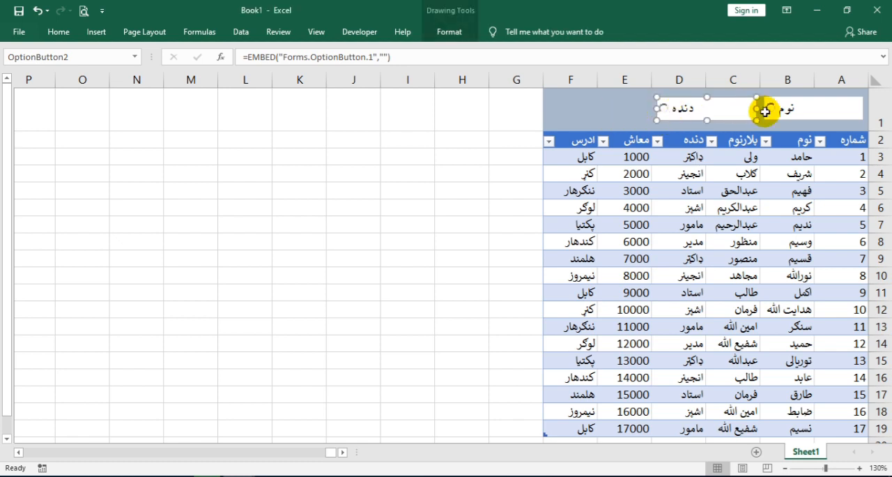
left_click_drag(814, 105, 822, 108)
left_click_drag(713, 109, 724, 106)
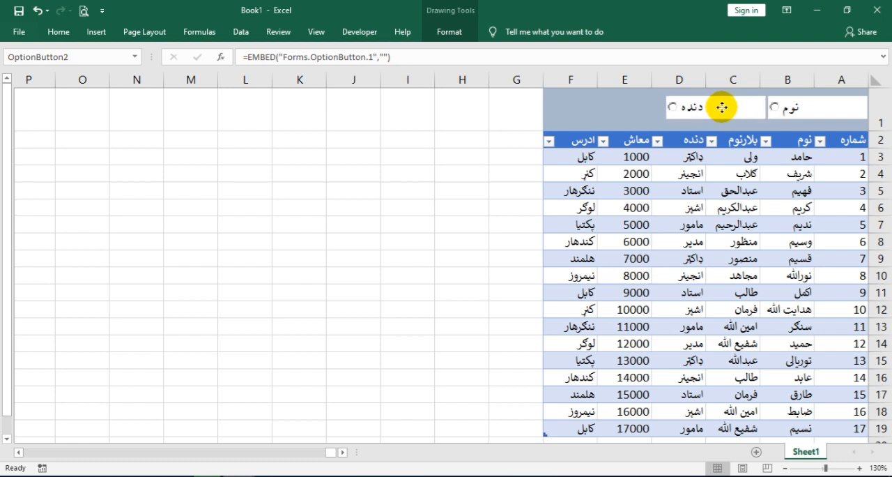
left_click_drag(765, 107, 732, 107)
left_click(775, 106)
mouse_move(868, 107)
left_mouse_down()
mouse_move(821, 109)
mouse_move(859, 110)
left_mouse_up()
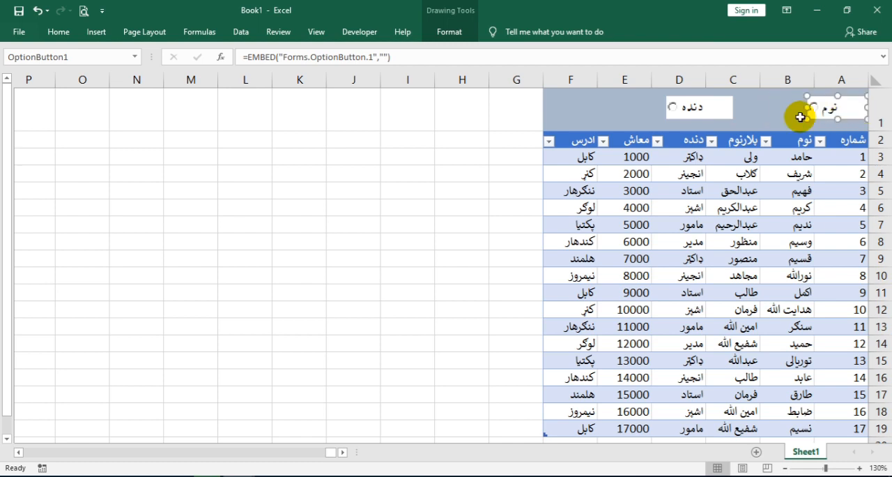
left_click_drag(723, 109, 781, 111)
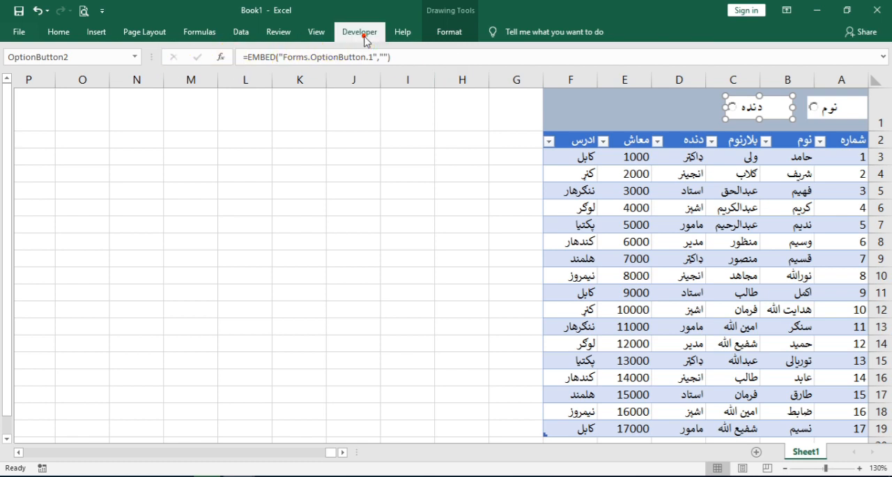
Insert an ActiveX text box in row 1 across cells D1 to F1
left_click(365, 36)
left_click(285, 70)
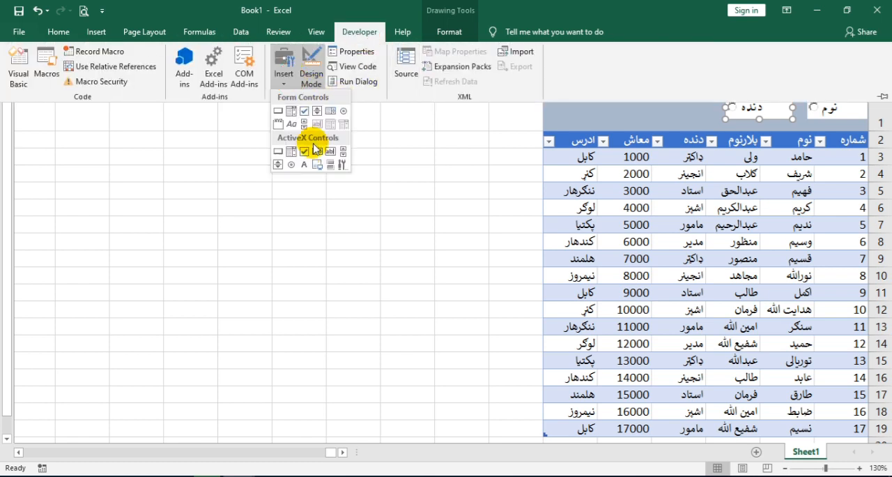
left_click(333, 153)
left_click_drag(559, 97, 693, 120)
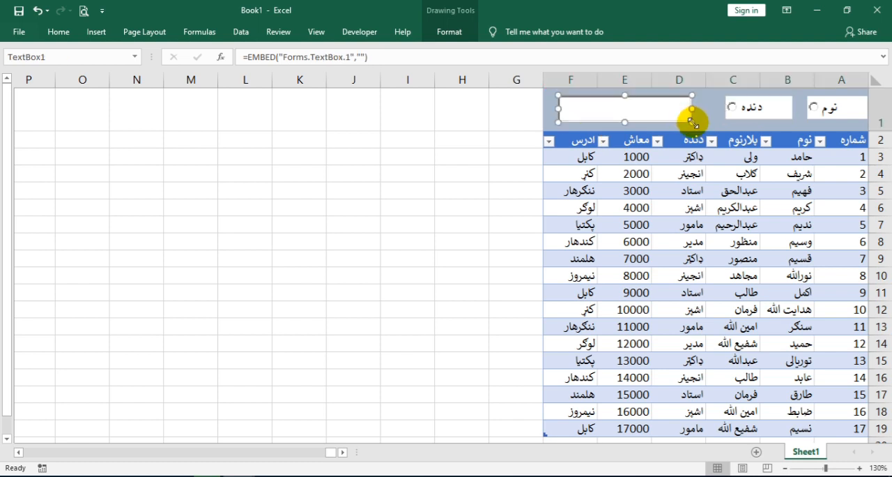
Set the text box's LinkedCell property to F1 and close its properties
right_click(574, 121)
left_click(598, 178)
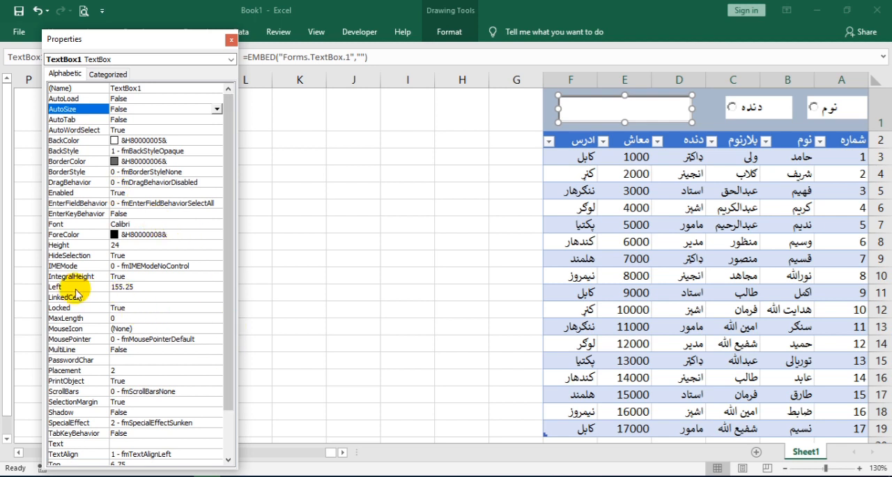
left_click(116, 296)
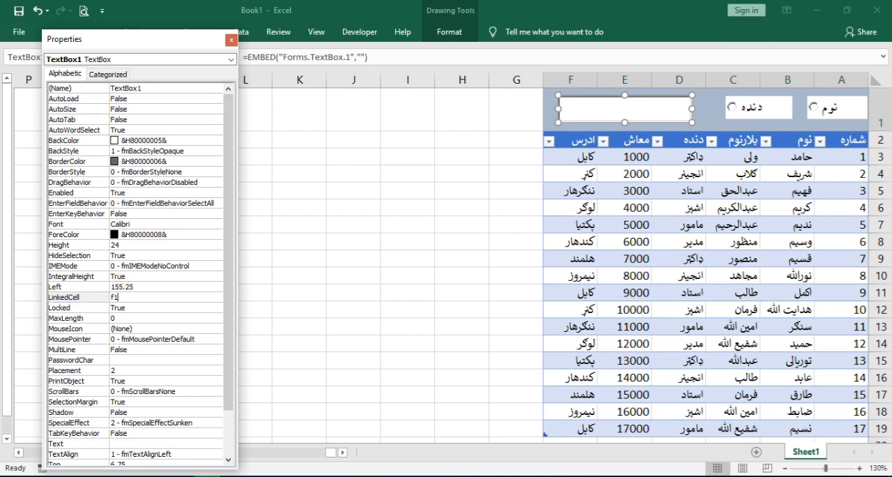
key("Return")
left_click(231, 40)
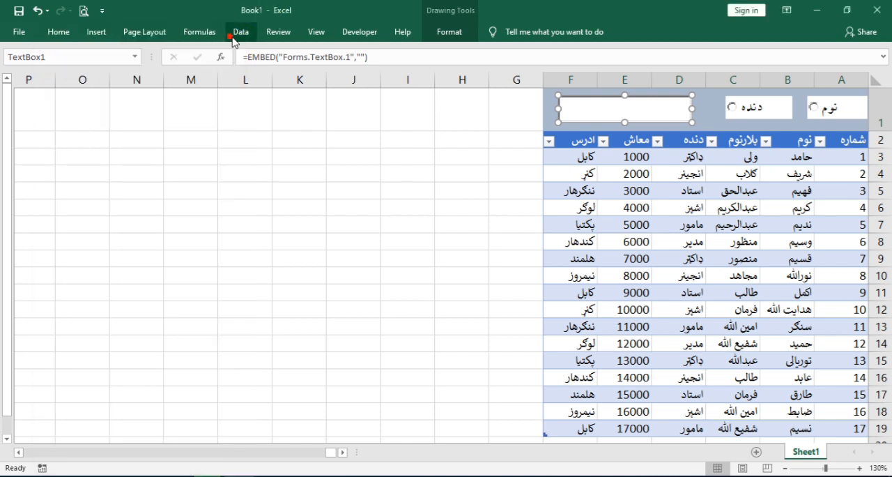
Move the text box aside over columns H to J and test its link to F1 with Design Mode off
left_click_drag(654, 94, 420, 135)
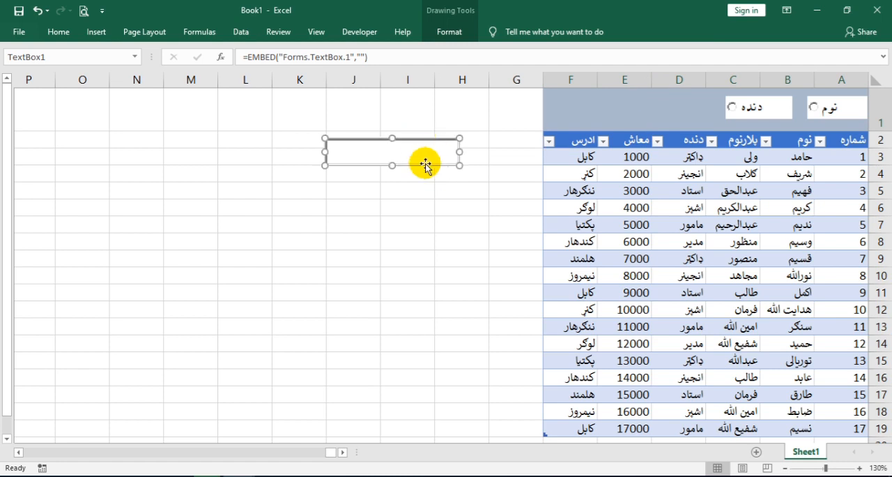
left_click(359, 32)
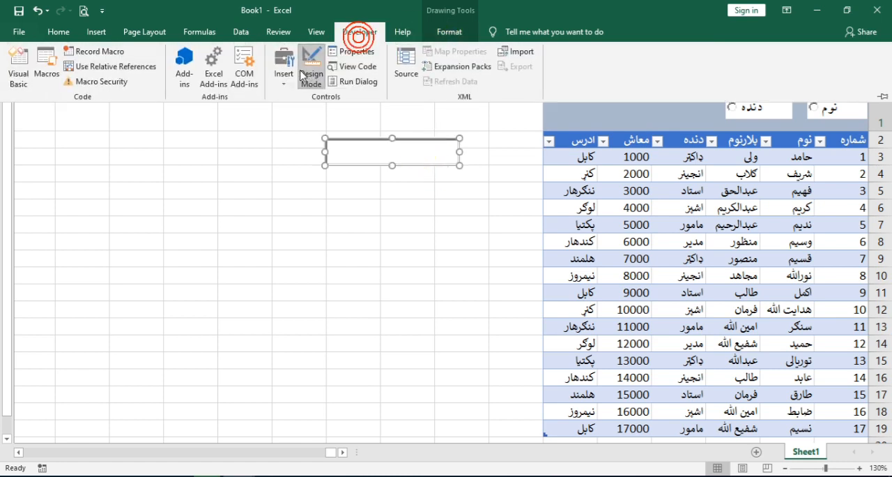
left_click(312, 74)
left_click(368, 152)
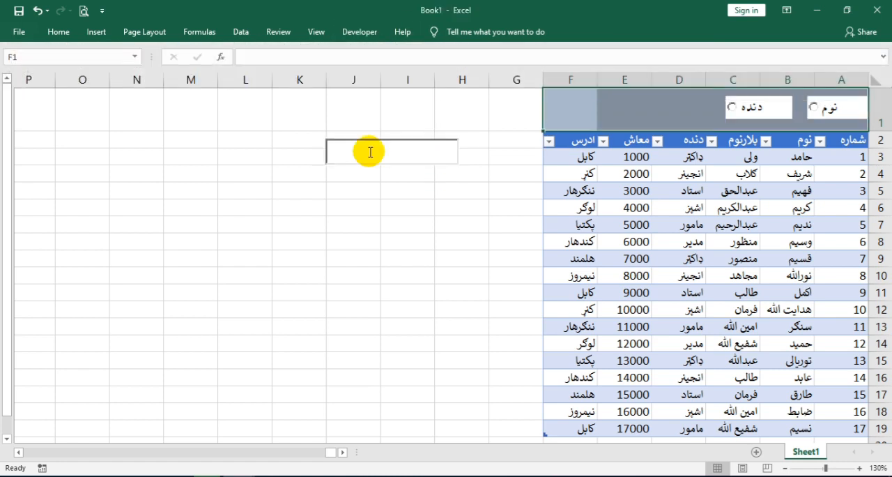
type("dytrt")
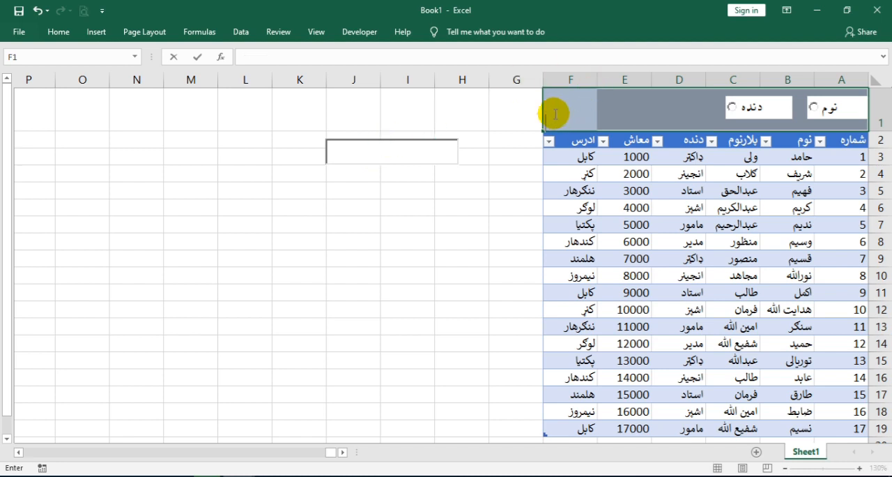
left_click(422, 186)
left_click(430, 149)
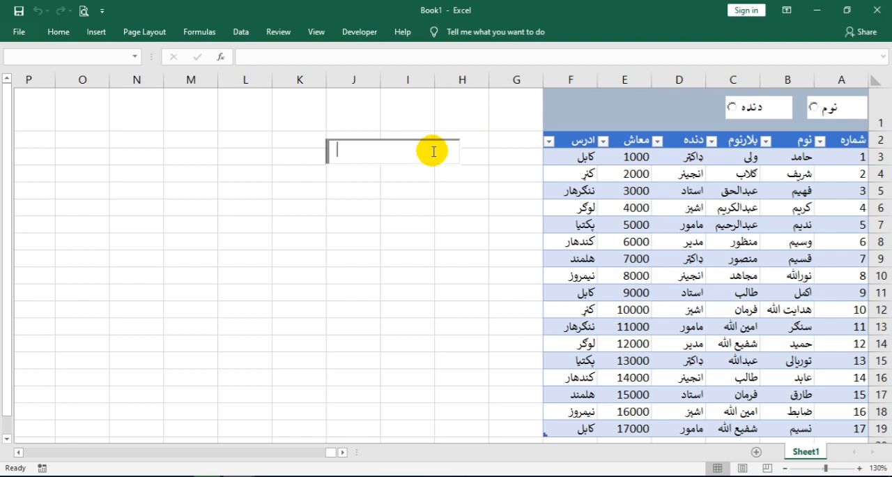
Turn Design Mode back on and place the text box in row 1 across cells D1 to F1
left_click(359, 31)
left_click(309, 70)
mouse_move(370, 145)
left_mouse_down()
mouse_move(579, 93)
mouse_move(616, 128)
left_mouse_up()
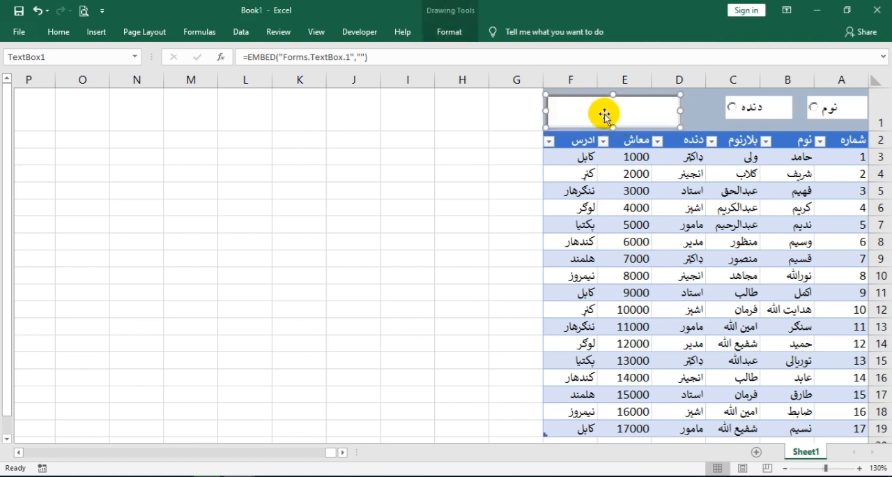
Set the text box's BackColor to the Active Title Bar system colour and close the properties
right_click(605, 117)
left_click(648, 173)
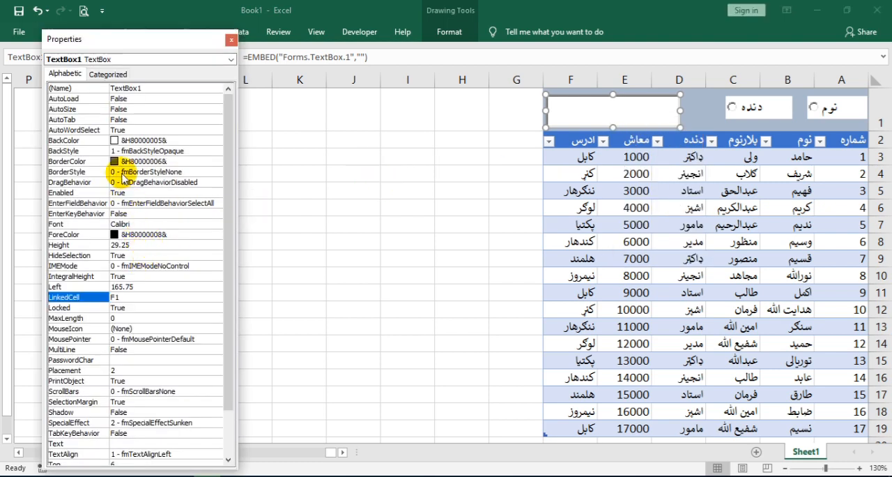
left_click(142, 142)
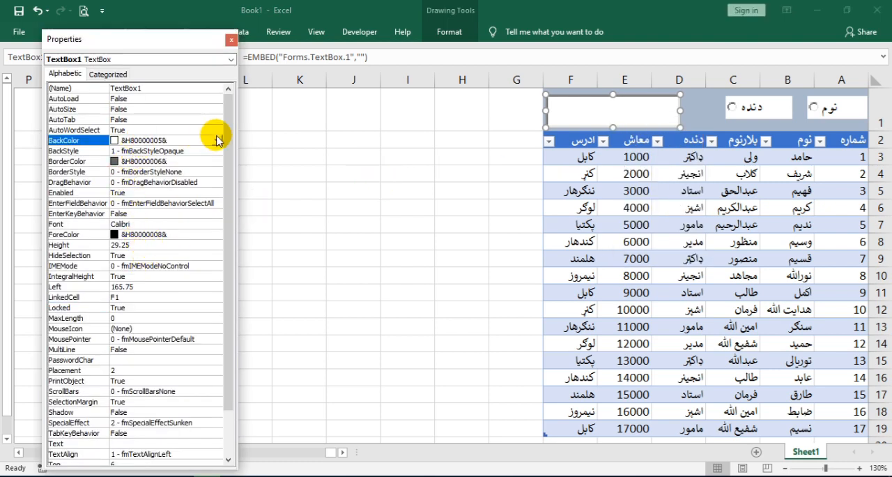
left_click(217, 141)
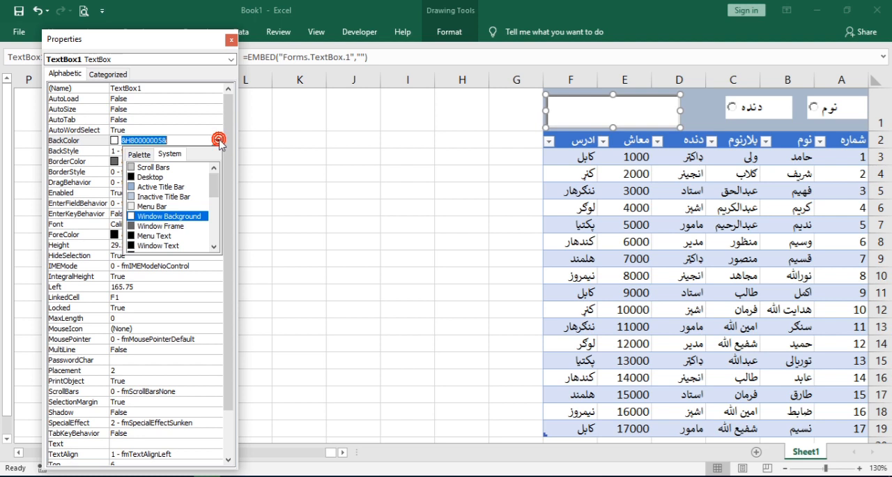
left_click(154, 180)
left_click(407, 135)
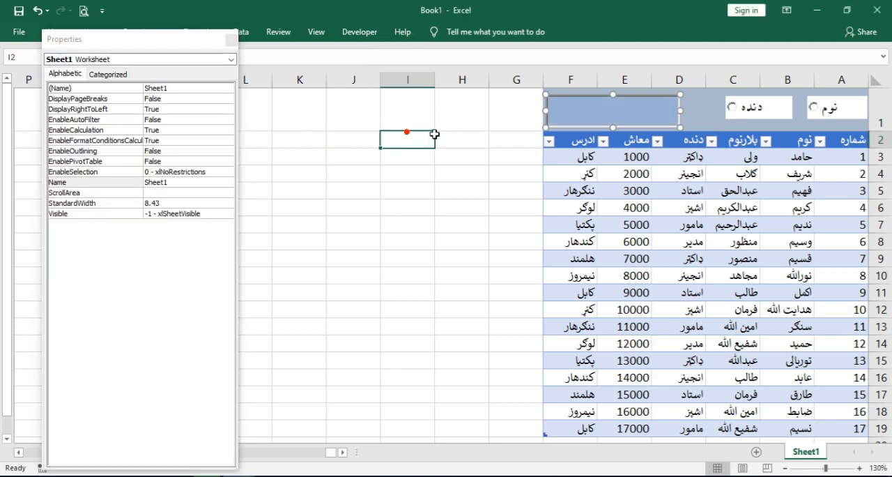
left_click(231, 42)
Open the VBA code of the search text box
left_click(621, 109)
right_click(621, 104)
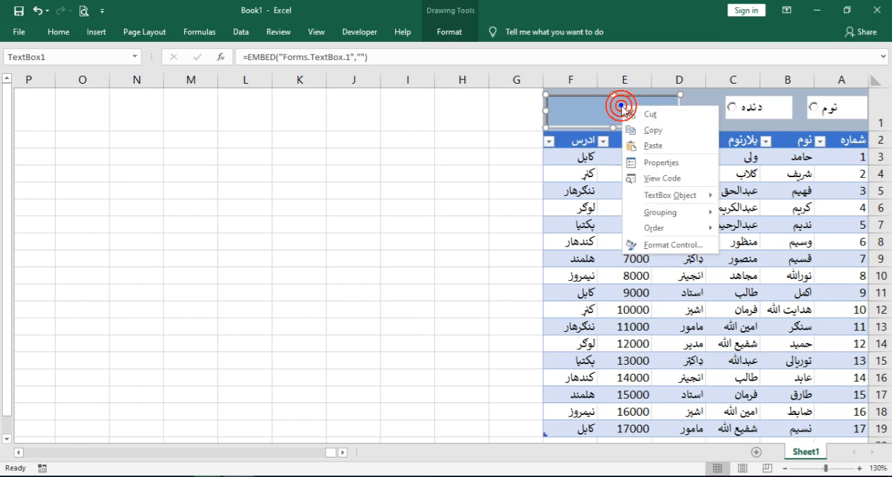
left_click(658, 178)
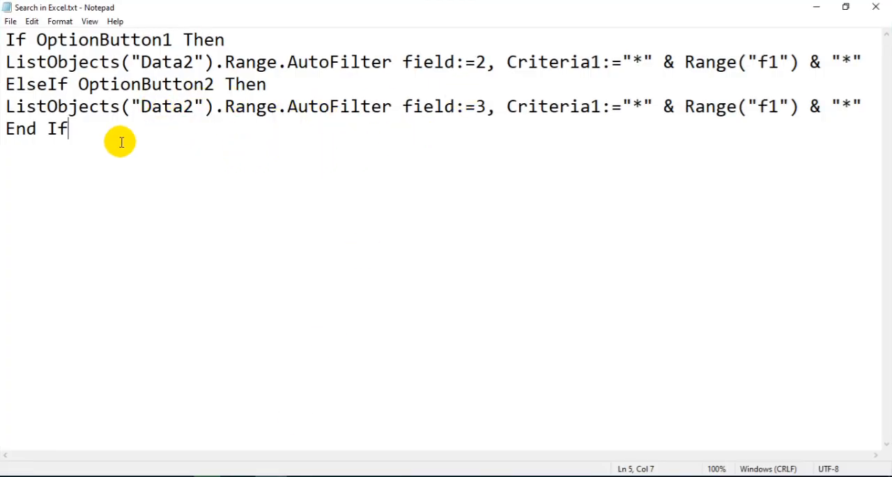
Switch to Notepad and copy the entire OptionButton1/OptionButton2 AutoFilter code for table Data2 from Search in Excel.txt
left_click_drag(87, 126, 9, 38)
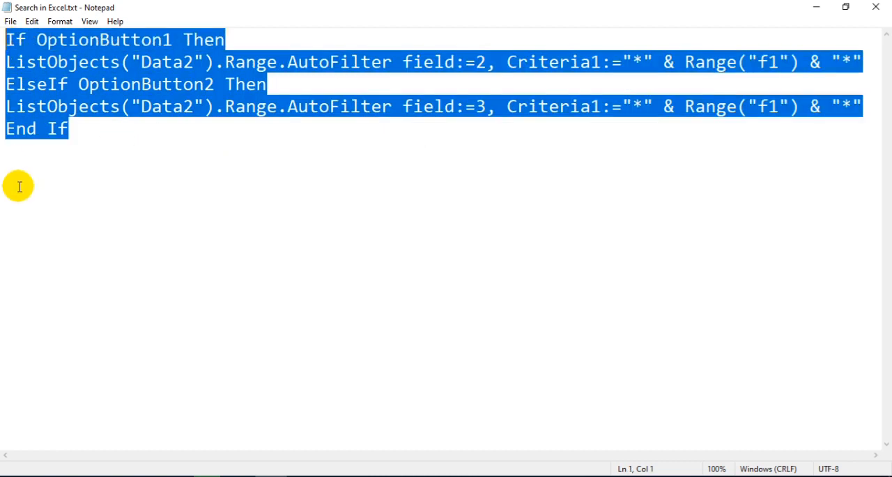
right_click(63, 78)
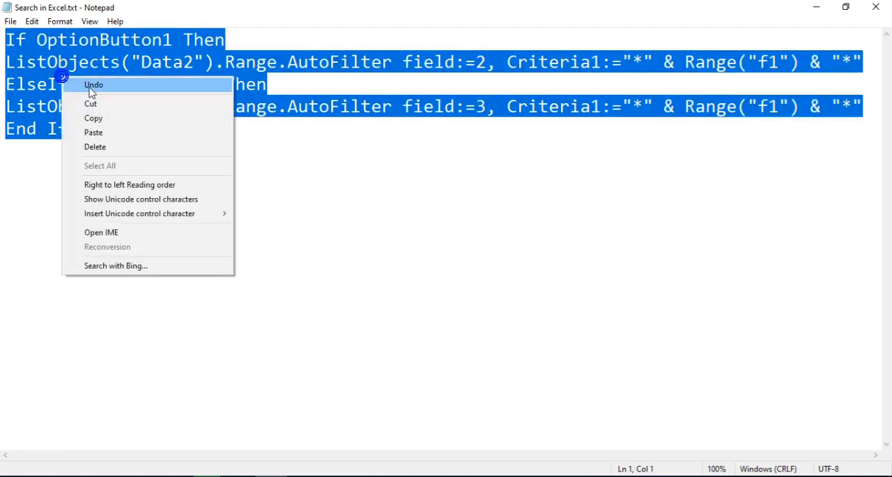
left_click(106, 125)
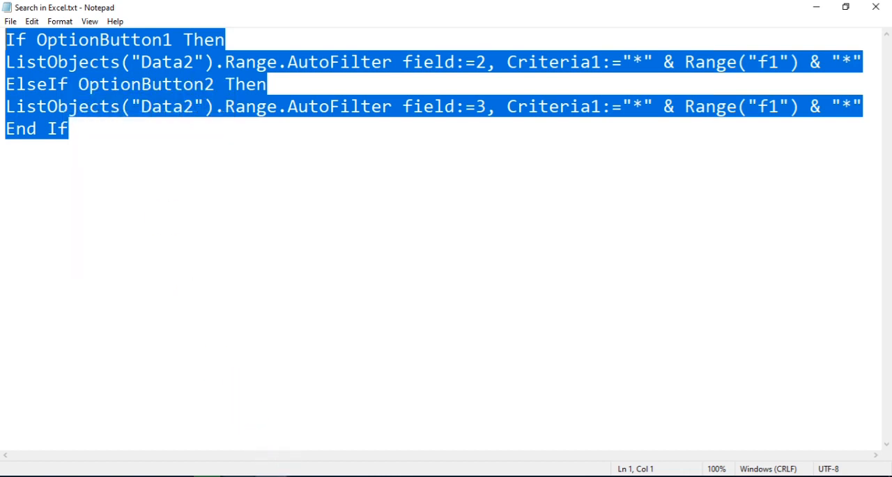
Switch to the Visual Basic editor and paste the copied filter code into the empty TextBox1_Change procedure of Book1's Sheet1
left_click(409, 442)
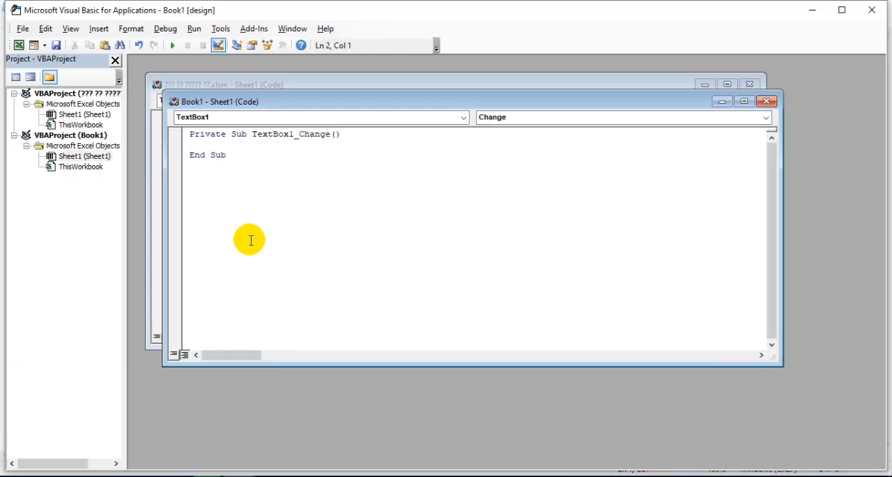
right_click(198, 145)
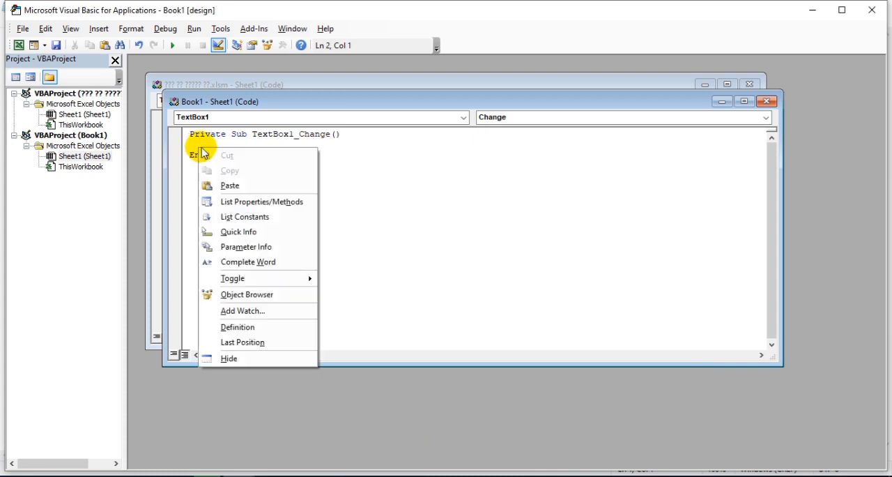
left_click(240, 182)
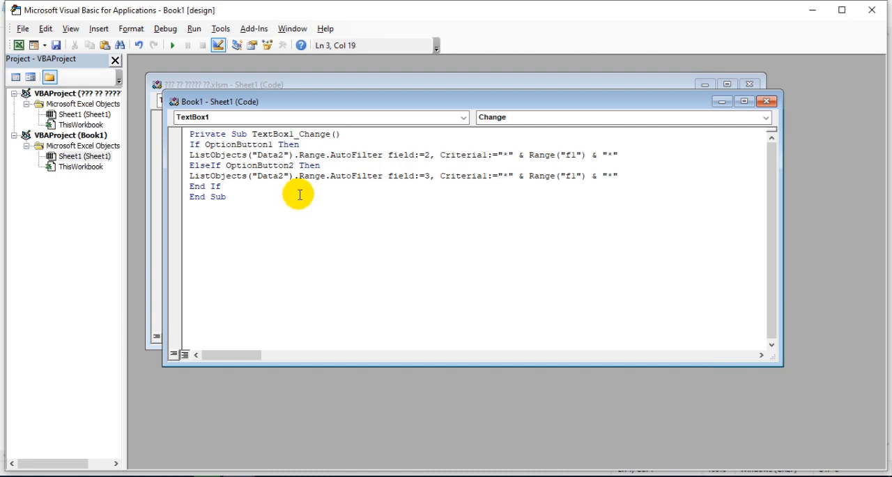
Change the table name to "Data3" in both ListObjects lines of the TextBox1_Change procedure
key("BackSpace")
type("3")
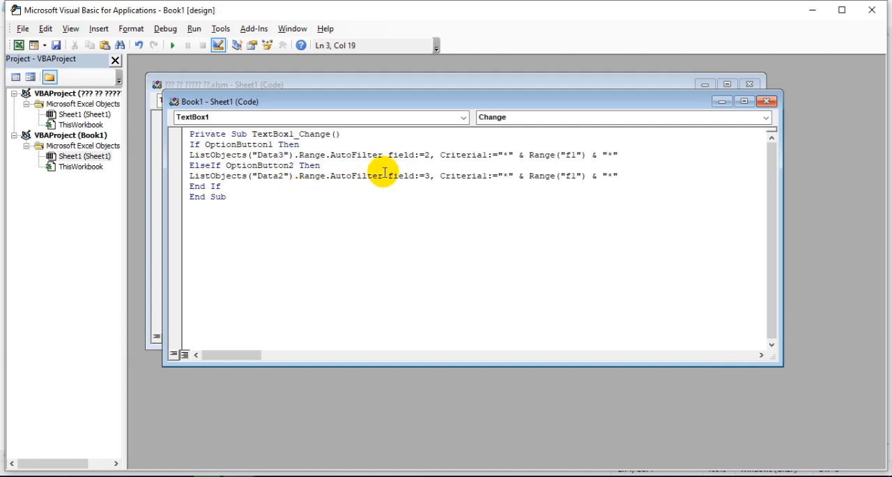
left_click(283, 176)
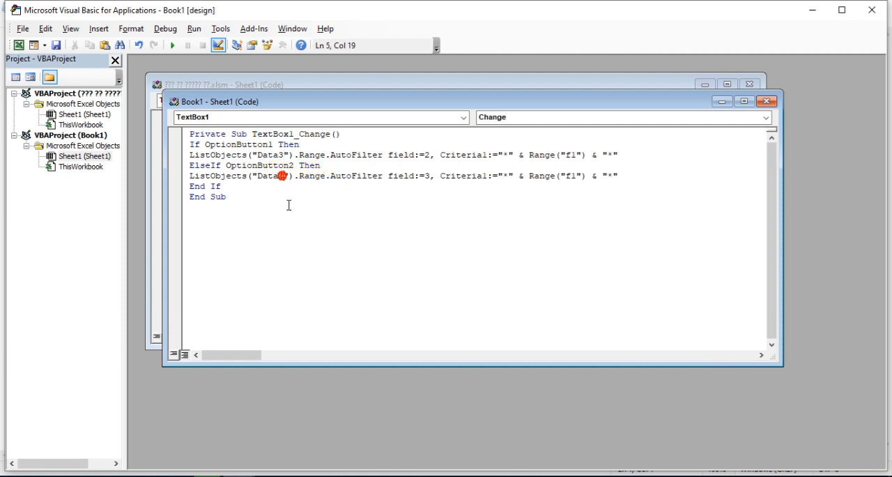
key("BackSpace")
type("3")
Set the AutoFilter field in the OptionButton2 branch to 4
left_click(247, 457)
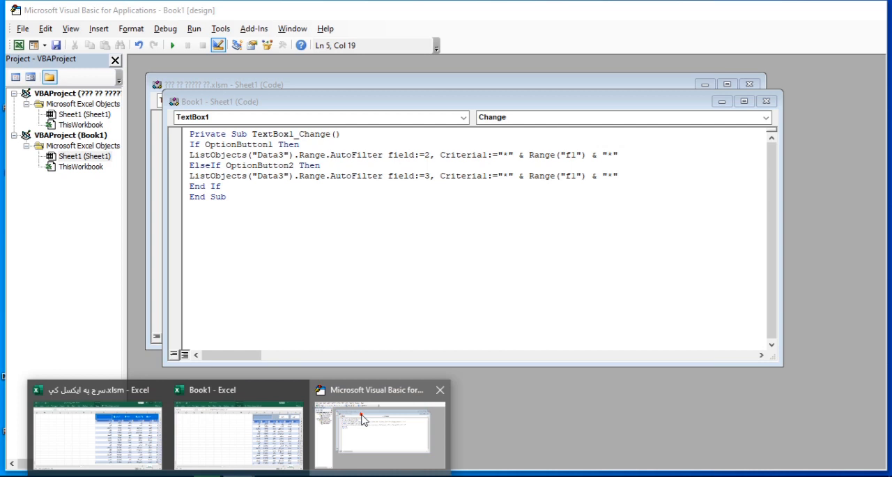
left_click(361, 414)
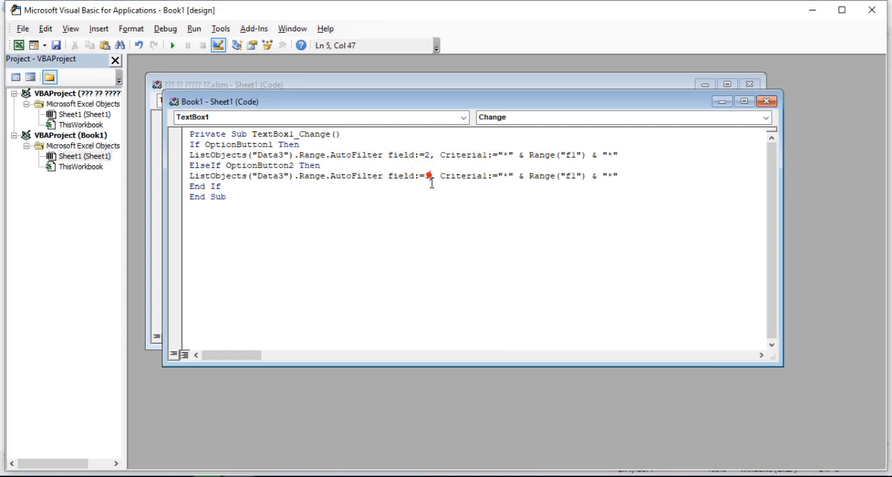
key("BackSpace")
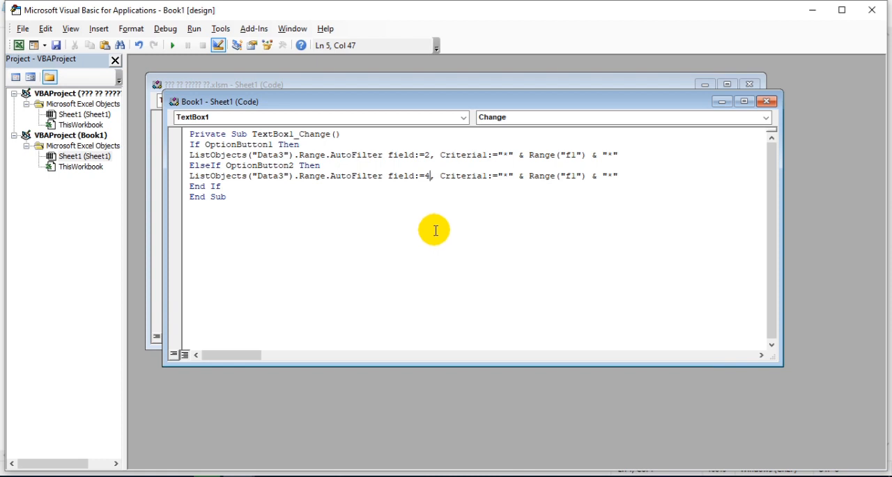
Return from the code editor to the Book1 worksheet and turn off Design Mode
left_click(19, 45)
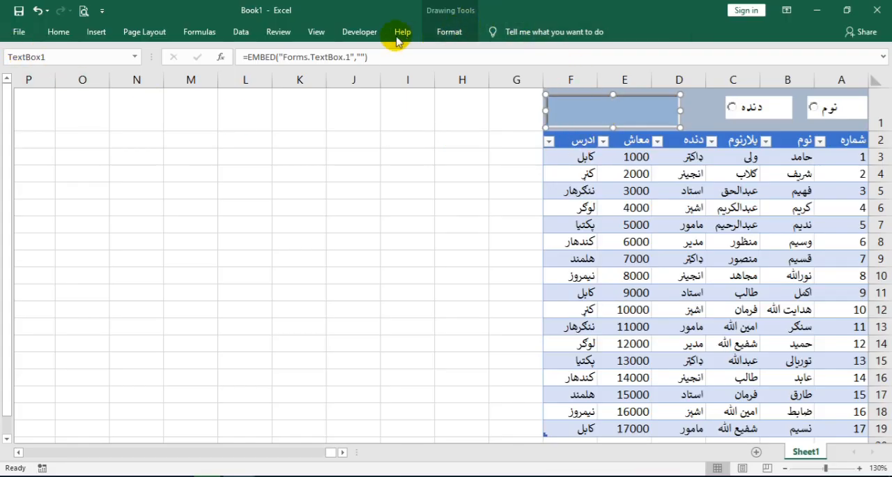
left_click(359, 32)
left_click(311, 77)
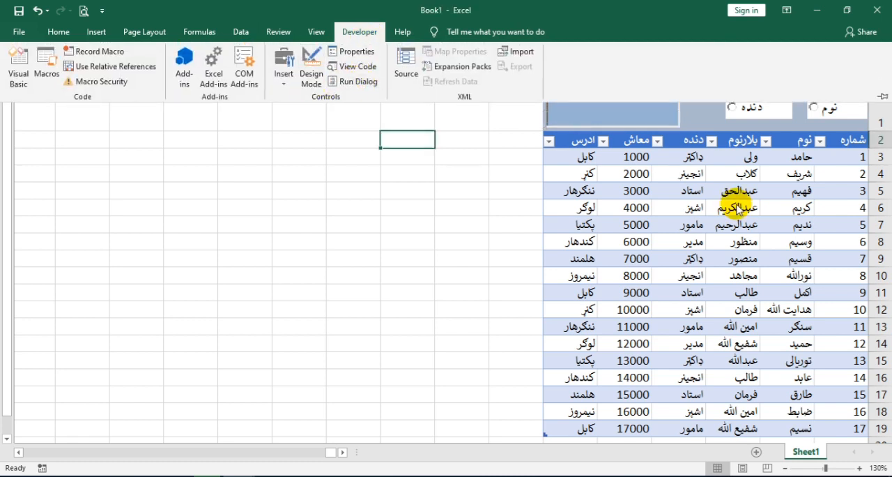
left_click(737, 208)
Select the نوم option, try a name search in the text box and clear the search text
left_click(817, 108)
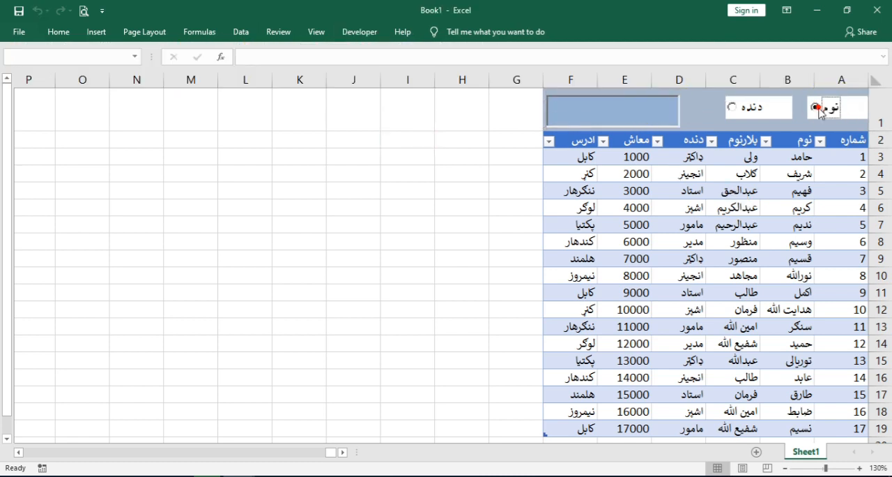
left_click(628, 116)
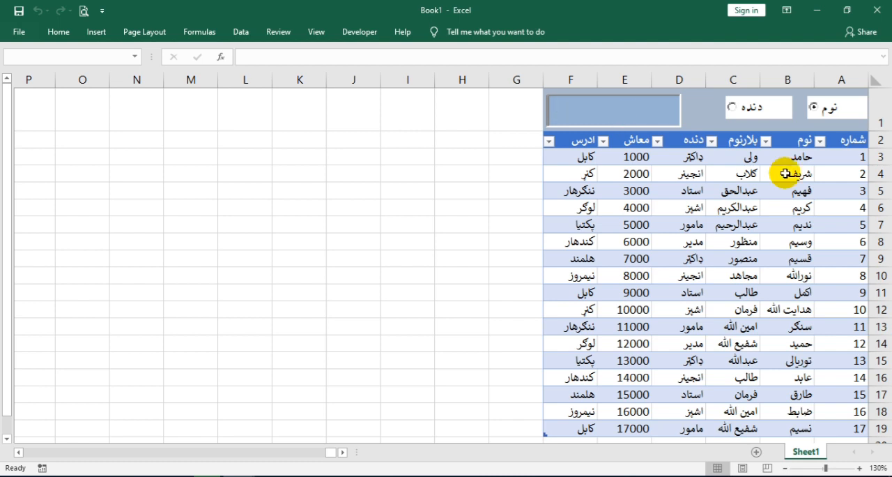
left_click(786, 173)
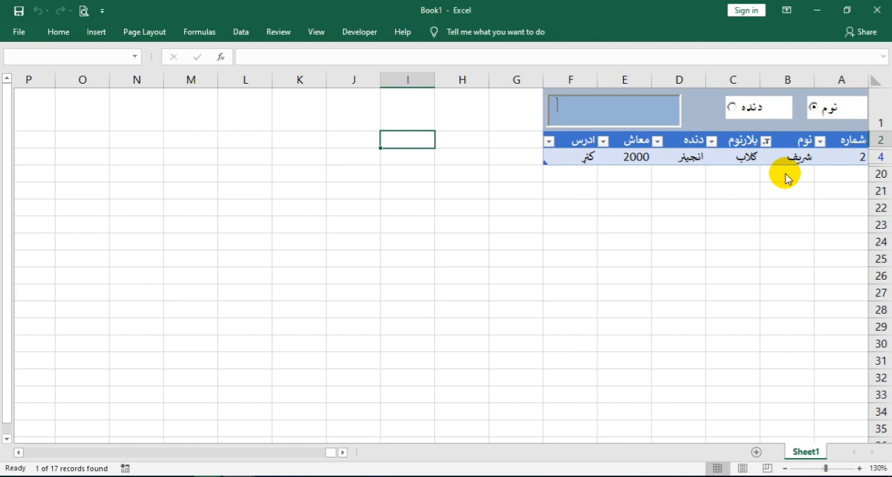
key("BackSpace")
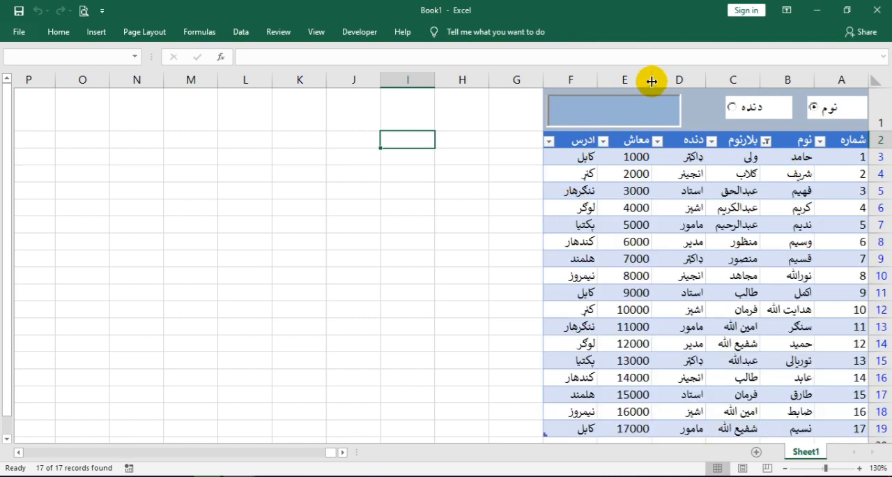
Turn Design Mode back on, set the search text box's TextAlign property to 3 - fmTextAlignRight and close the properties
left_click(636, 130)
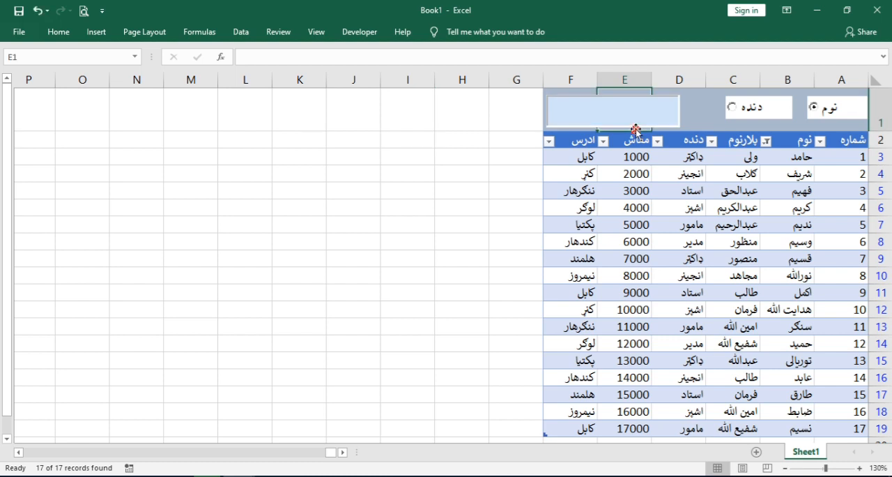
left_click(356, 35)
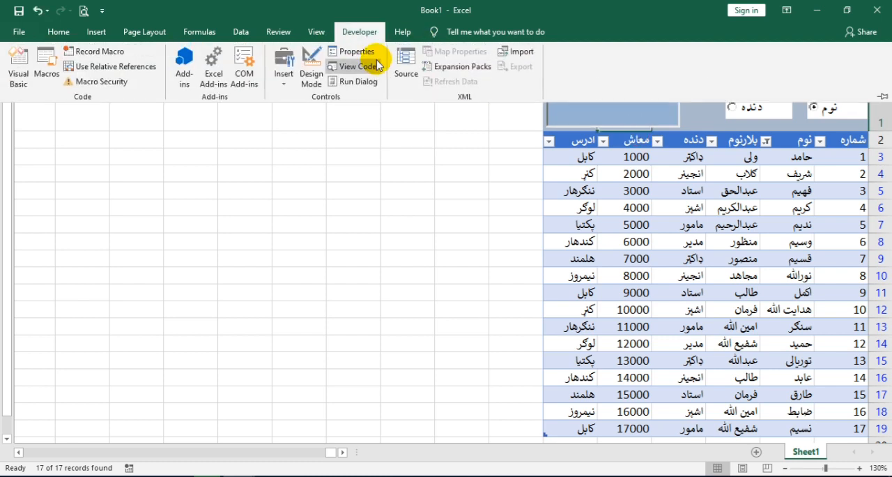
left_click(312, 66)
left_click(587, 110)
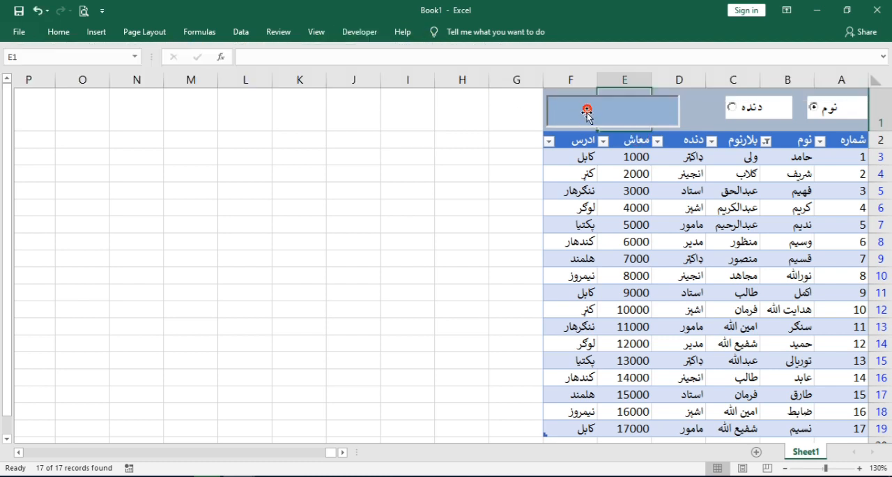
right_click(587, 113)
left_click(612, 171)
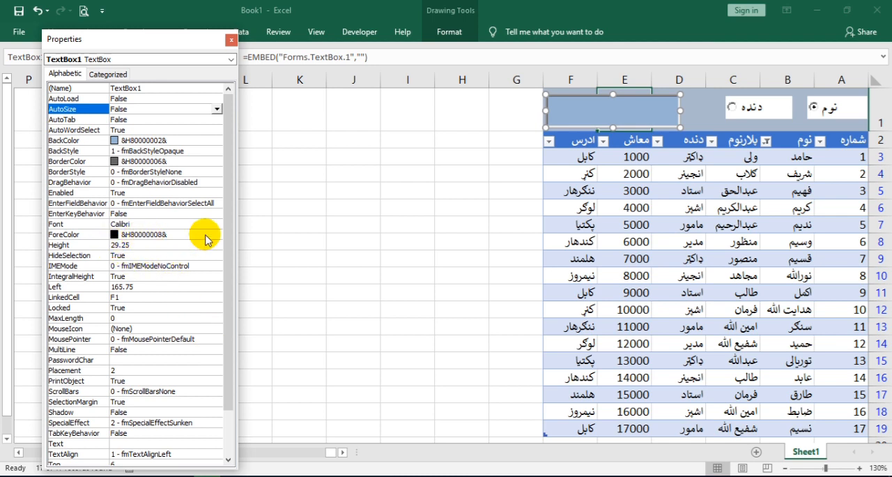
left_click_drag(228, 236, 226, 279)
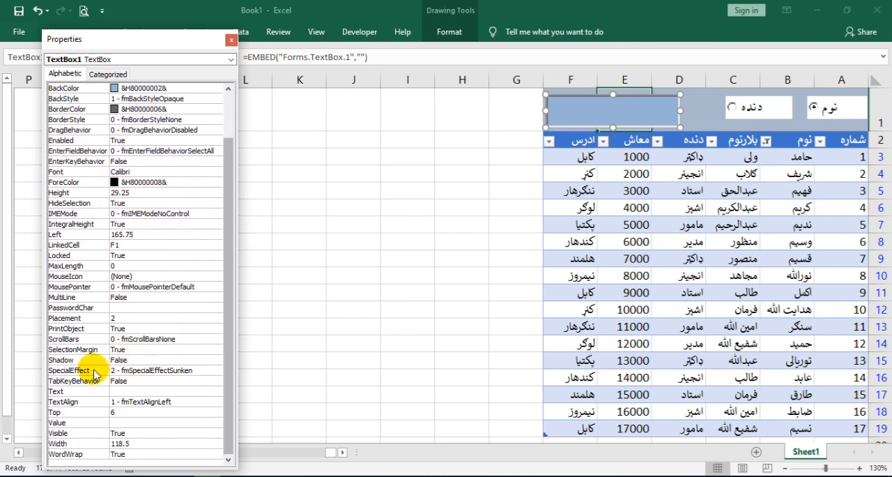
left_click(157, 402)
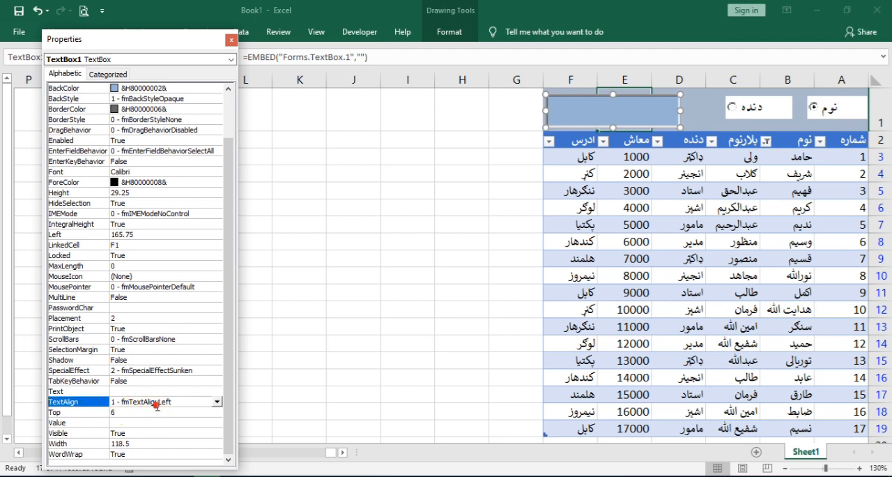
left_click(217, 402)
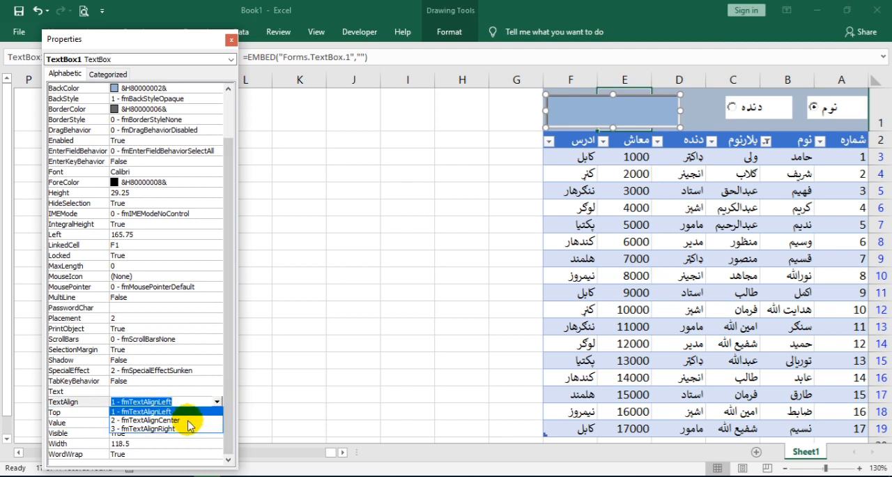
left_click(168, 428)
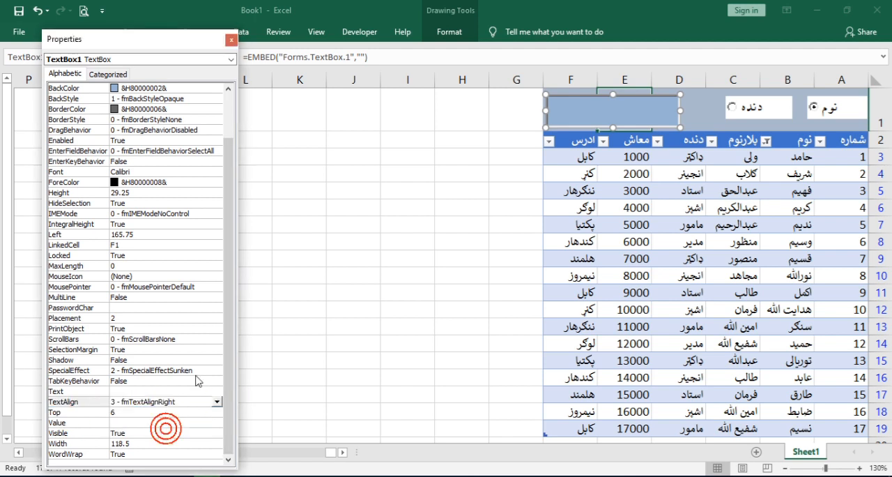
left_click(232, 39)
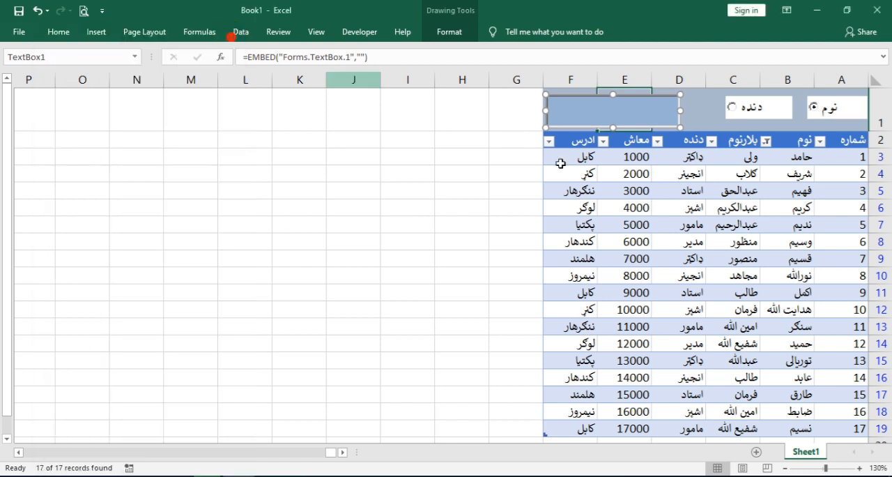
Stretch the search text box down to the lower edge of row 1 and turn off Design Mode
left_click(612, 125)
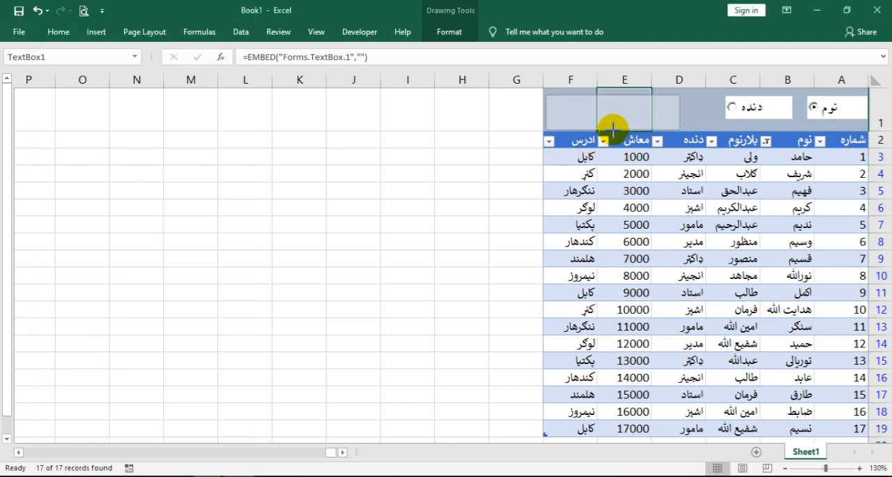
left_click(612, 126)
left_click(358, 32)
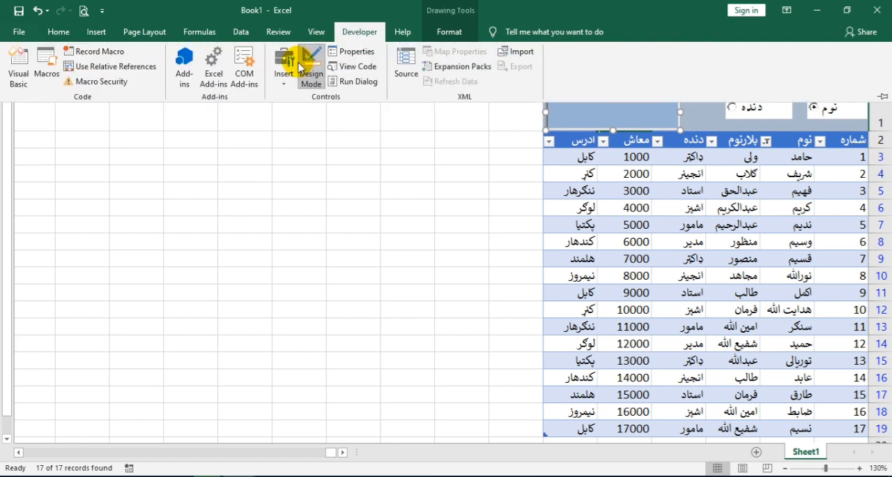
left_click(307, 70)
Test the name search in the text box with "یسیس", "ند" and "سن", clearing the text after each one
left_click(608, 115)
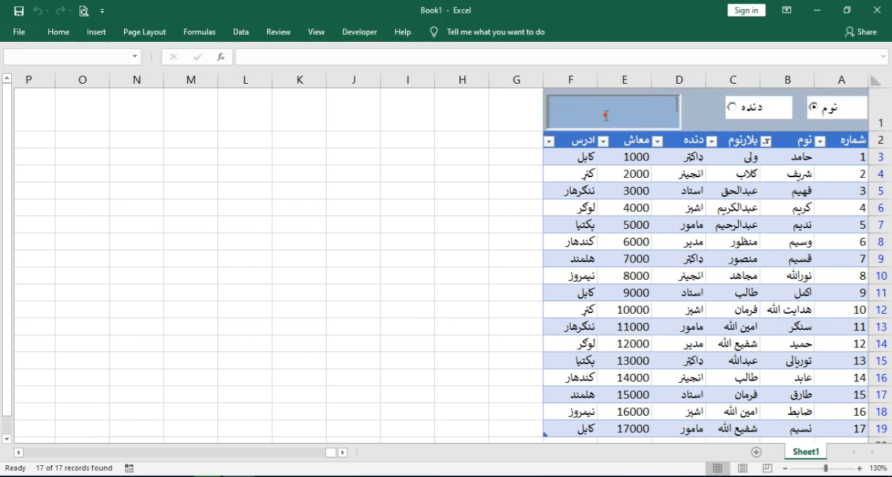
type("یسیس")
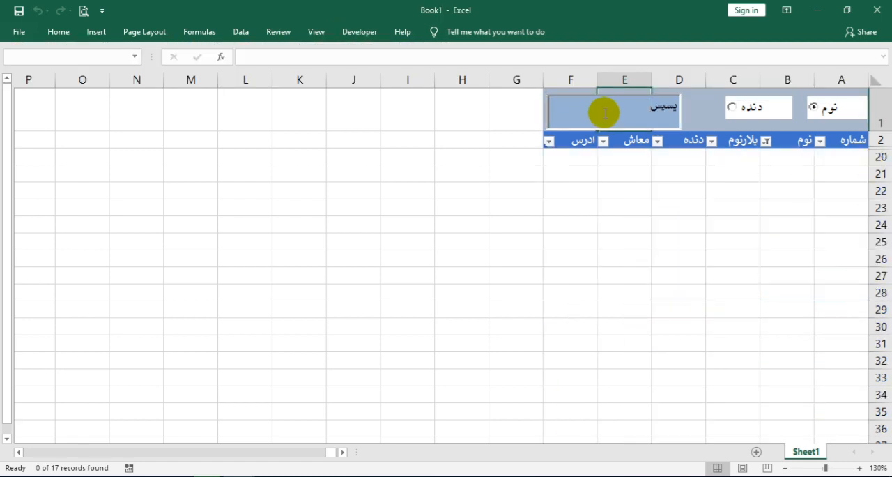
key("BackSpace")
key("BackSpace")
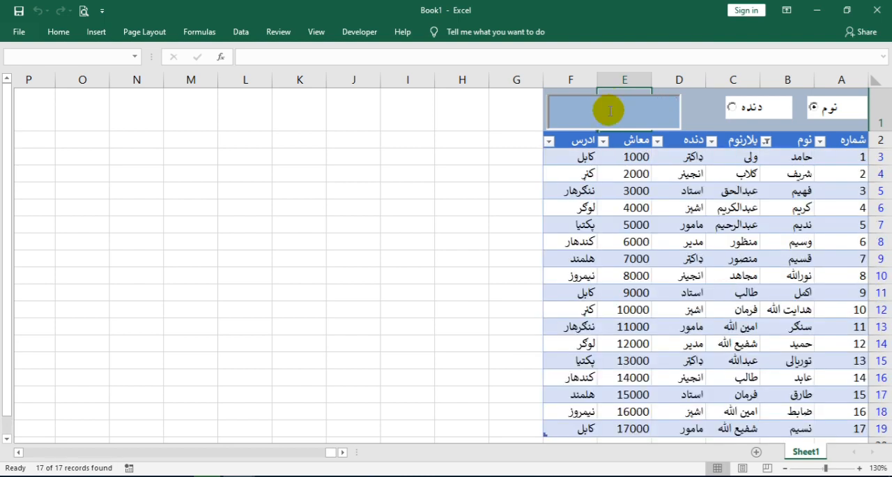
type("ند")
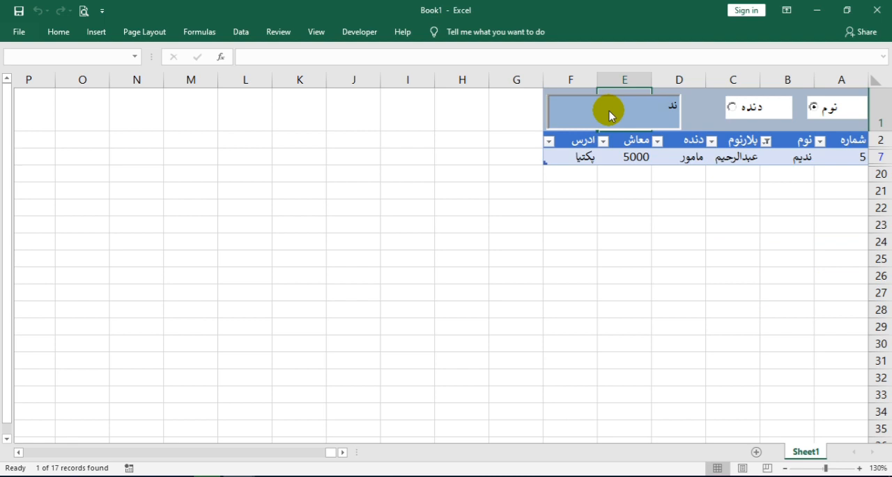
key("BackSpace")
key("BackSpace")
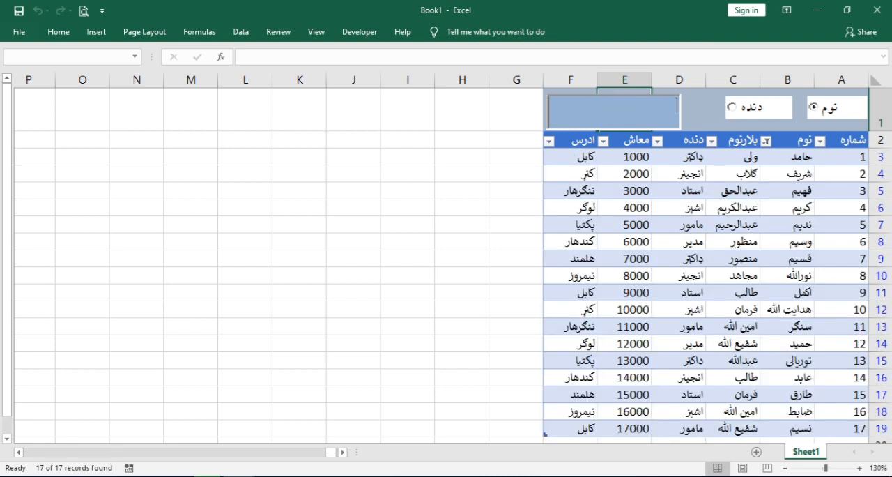
type("سن")
key("BackSpace")
key("BackSpace")
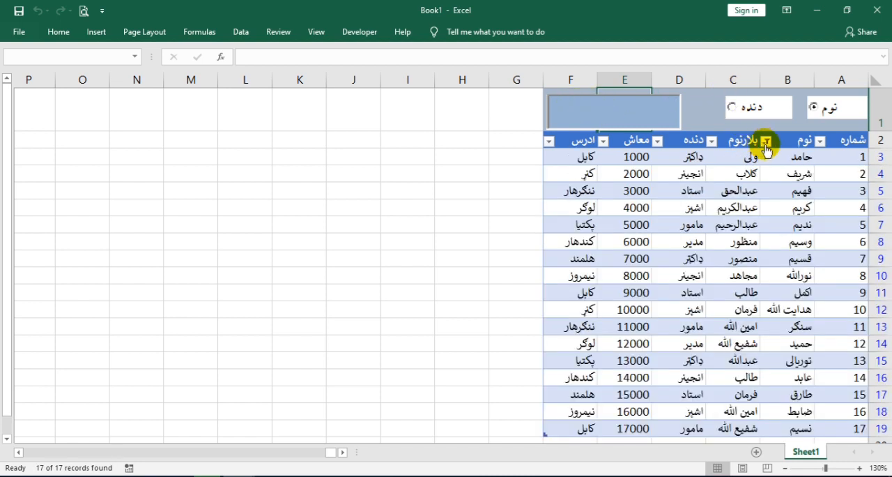
Select the دنده option, search the table for "مد" and clear the text box
left_click(743, 105)
left_click(655, 120)
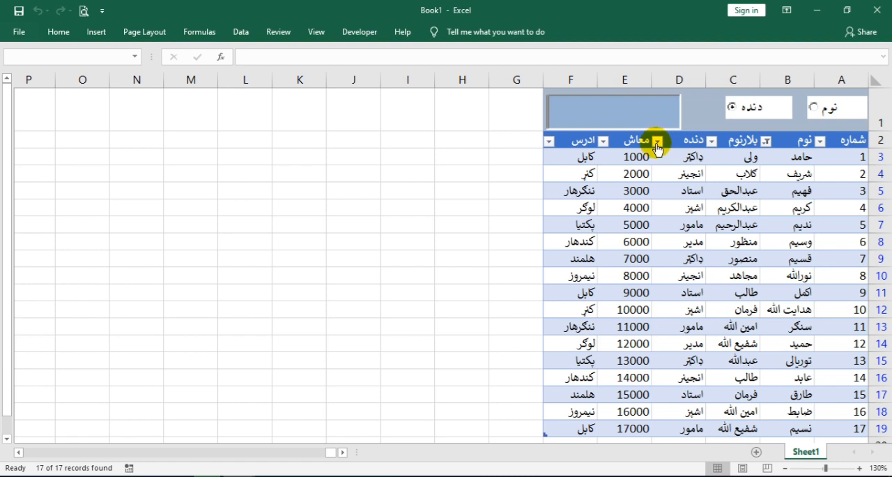
type("مد")
key("BackSpace")
key("BackSpace")
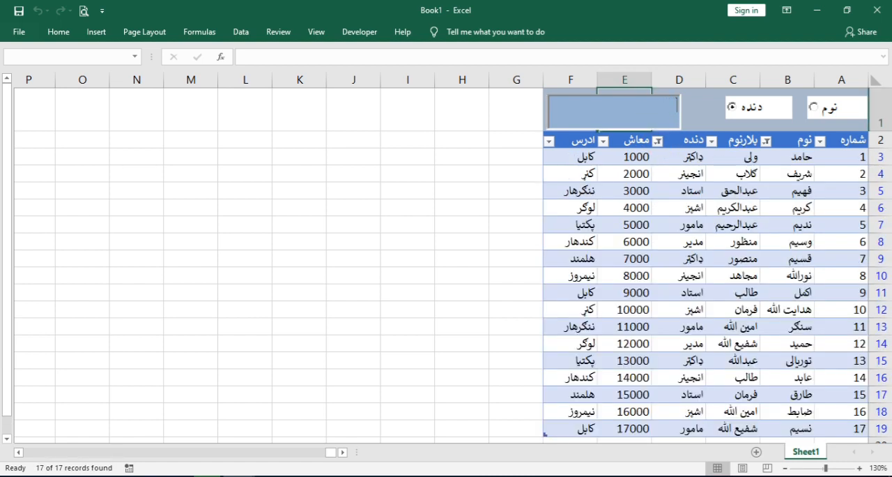
Test the occupation search with "اس", "ډا" and "ان", leaving "ان" in the text box
type("اس")
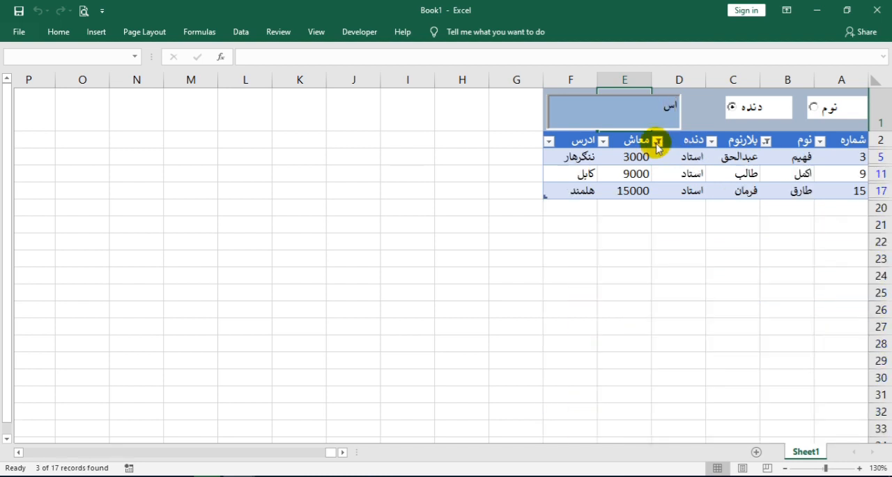
key("BackSpace")
key("BackSpace")
type("د")
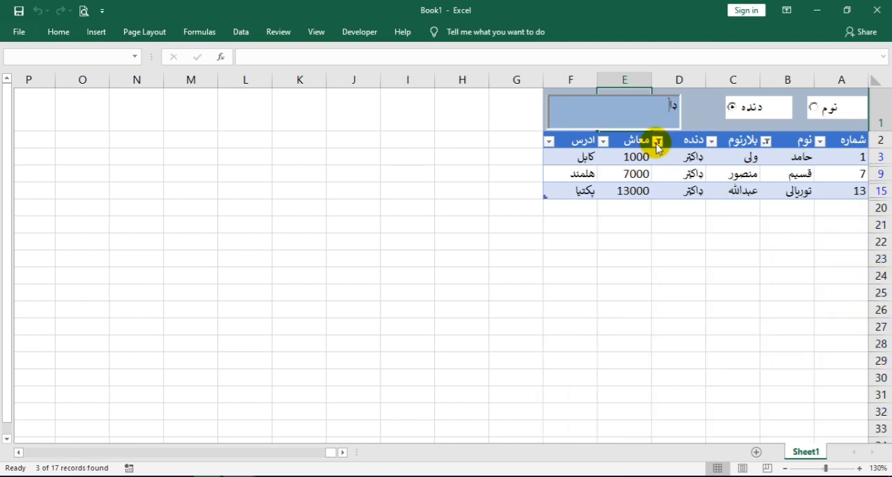
key("BackSpace")
key("BackSpace")
type("ان")
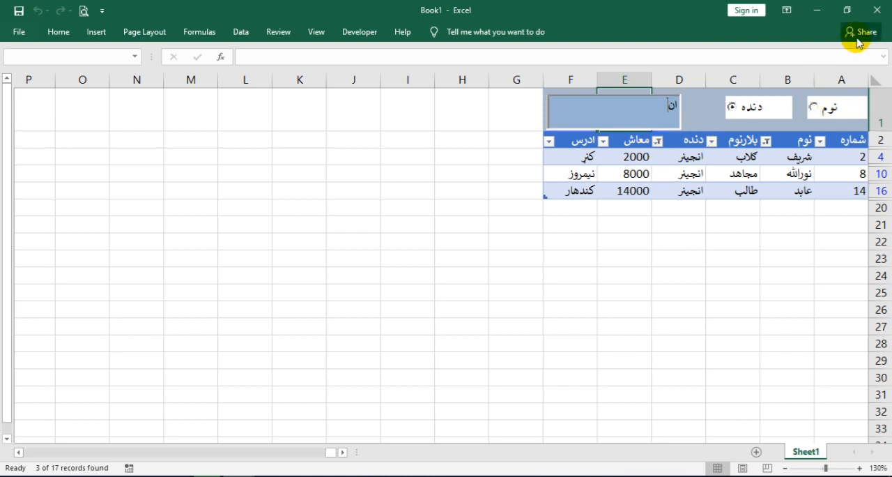
Minimize the workbook, switch to Notepad and highlight the entire filter code in Search in Excel.txt for review
left_click(823, 19)
left_click(271, 476)
left_click(227, 213)
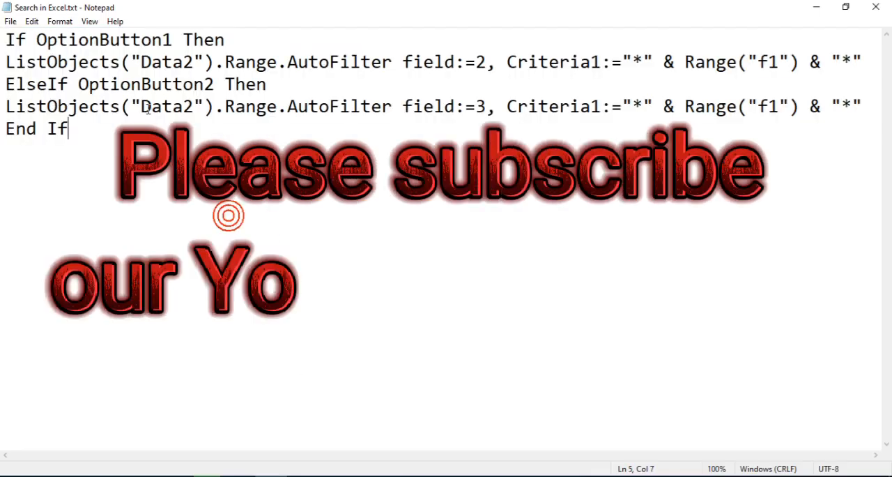
left_click_drag(69, 129, 4, 38)
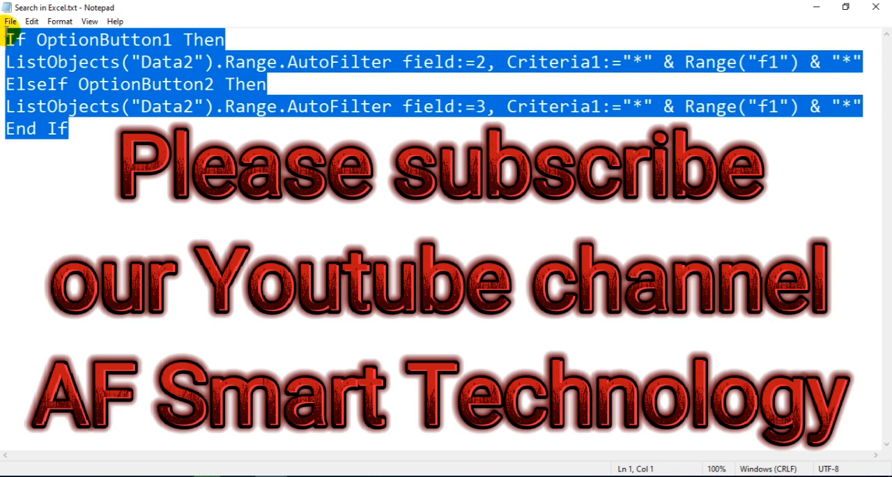
left_click(72, 145)
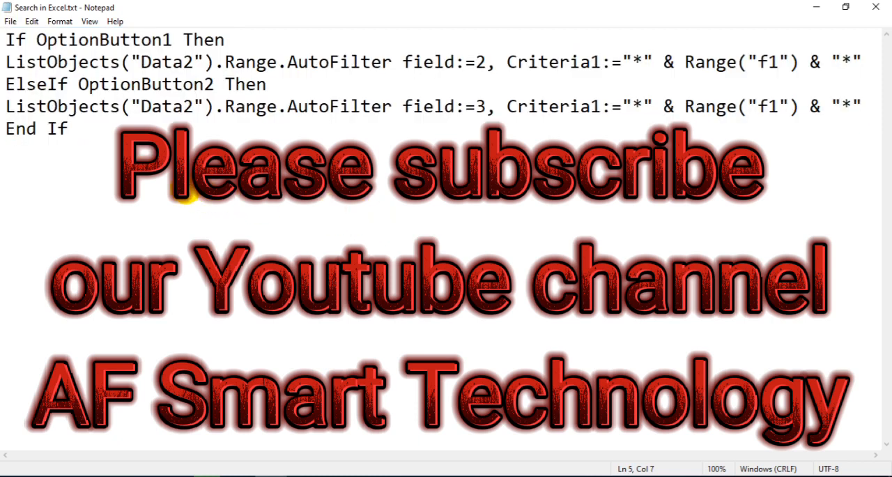